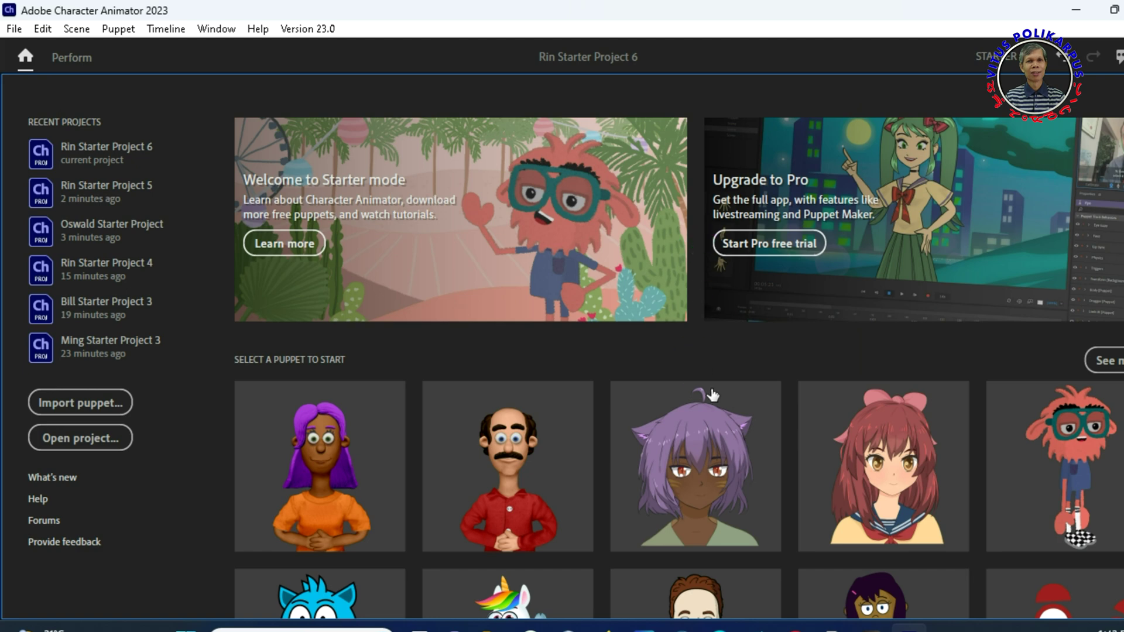
# Step: Browse the starter puppets on the home screen and open the online page offering more puppets
pyautogui.scroll(-12, 691, 460)
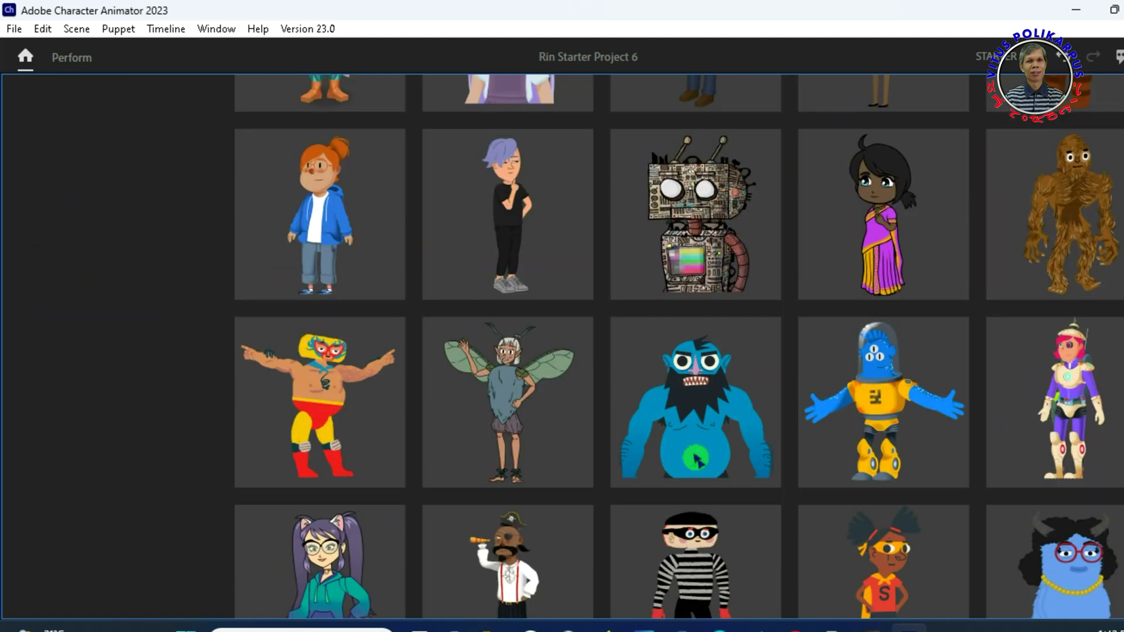
pyautogui.scroll(-3, 695, 460)
pyautogui.scroll(15, 696, 460)
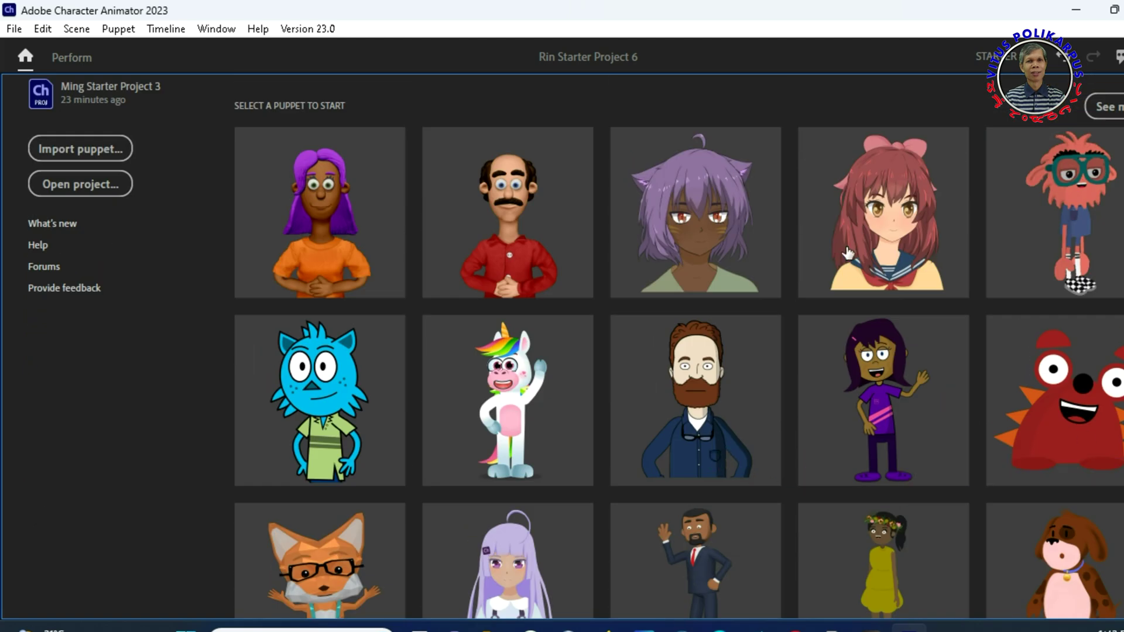
pyautogui.scroll(4, 684, 398)
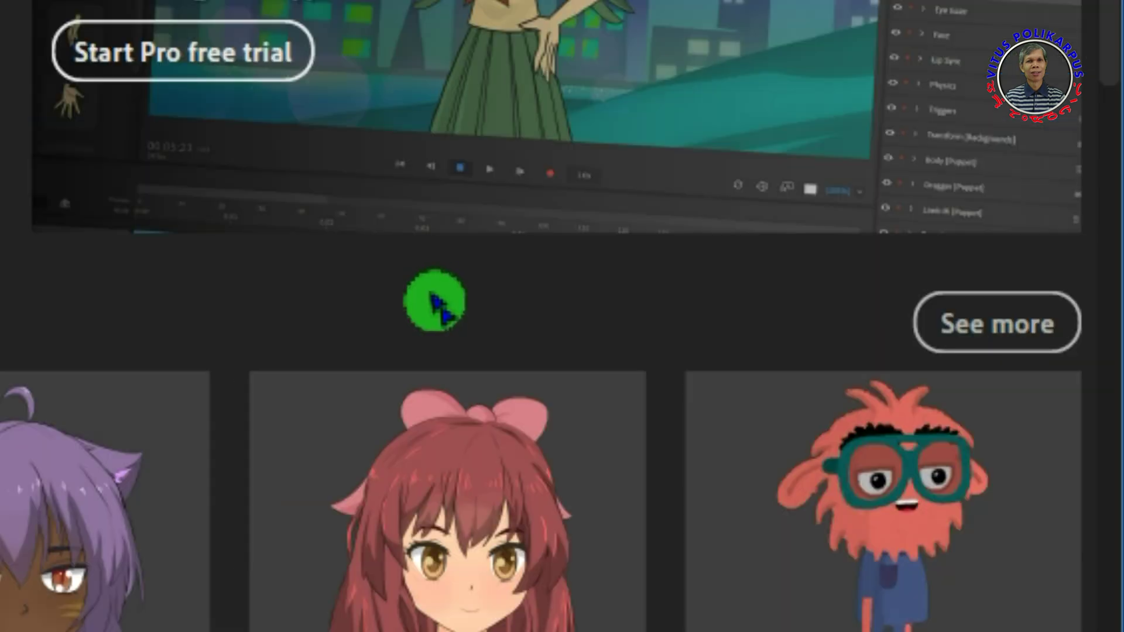
pyautogui.click(990, 329)
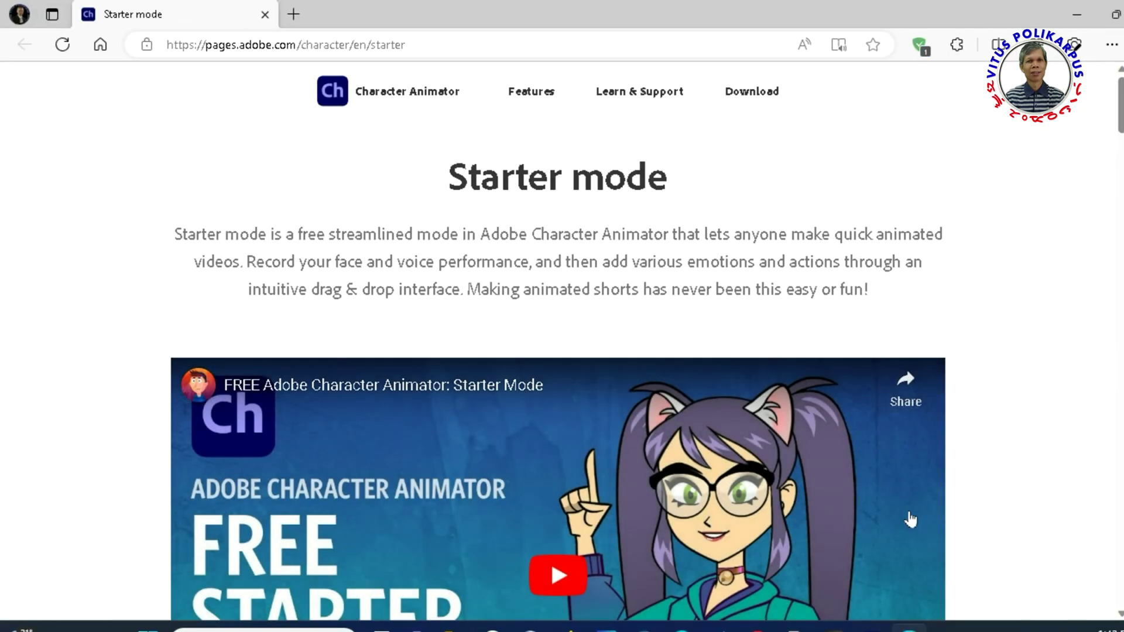
# Step: Look through the downloadable puppets on the Starter mode page, as far as Pat and Roxanne
pyautogui.scroll(-15, 803, 427)
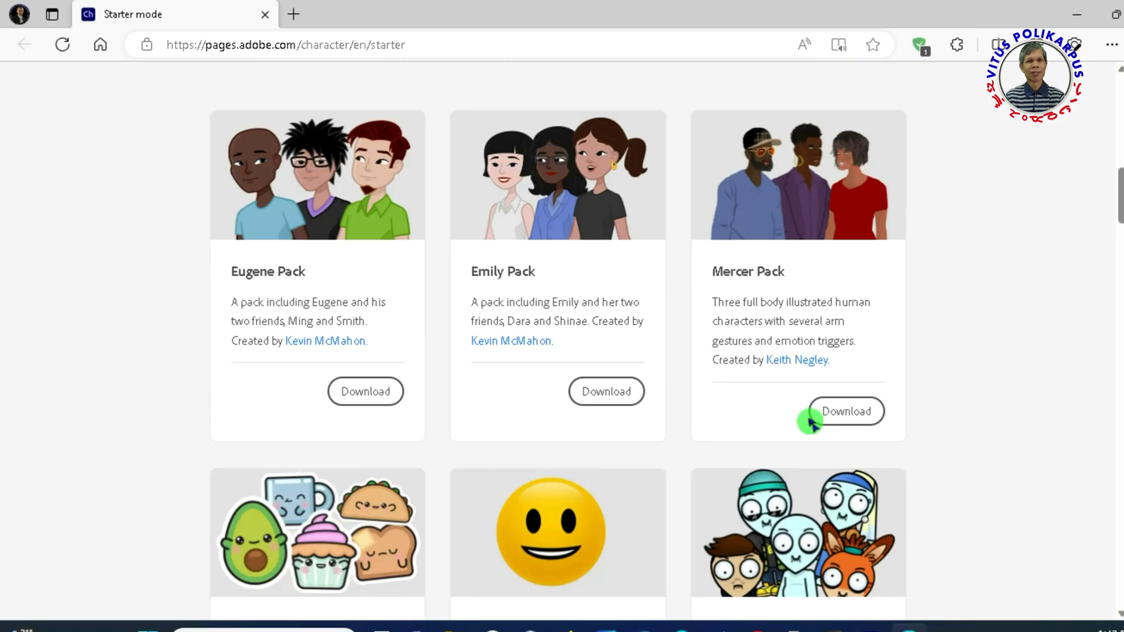
pyautogui.scroll(-13, 811, 423)
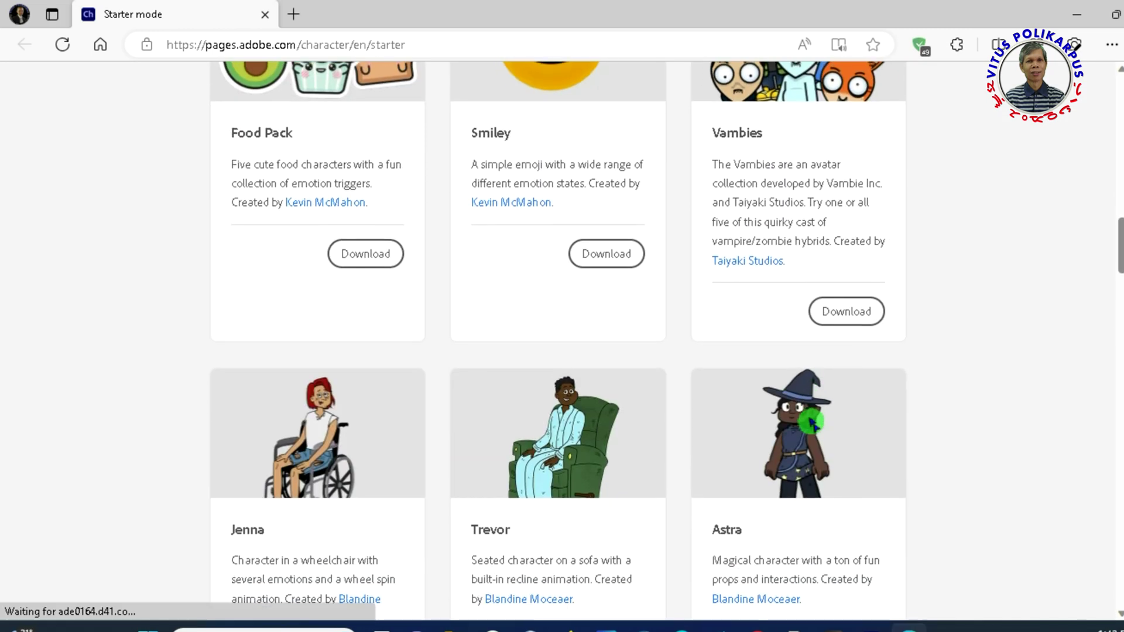
pyautogui.scroll(-4, 811, 423)
pyautogui.scroll(2, 808, 421)
pyautogui.scroll(-10, 811, 425)
pyautogui.scroll(-7, 826, 431)
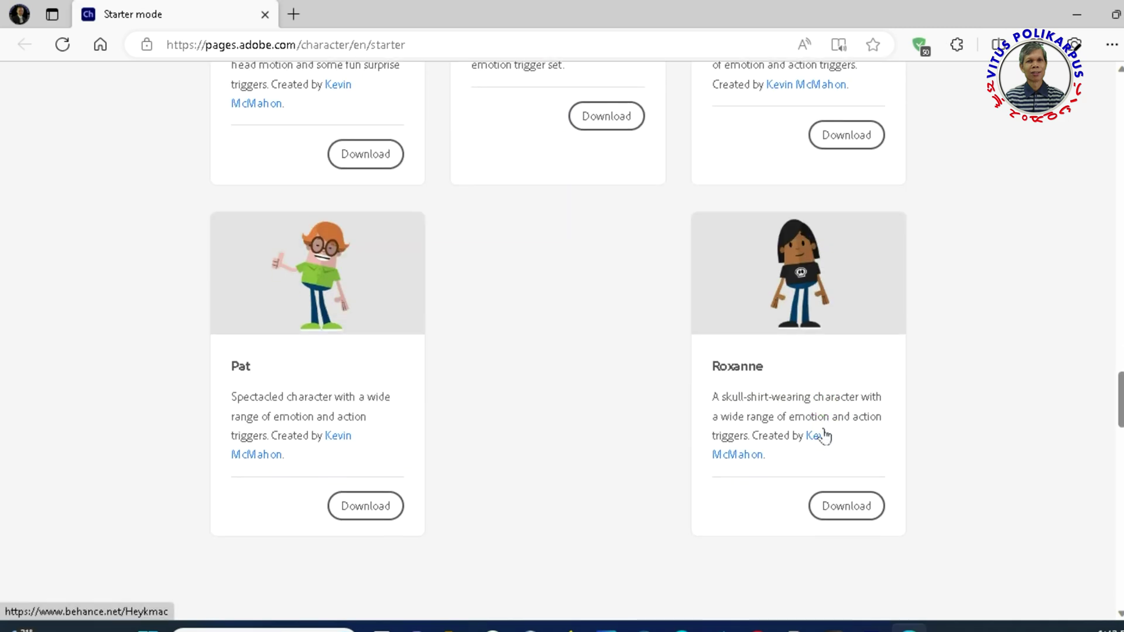
pyautogui.scroll(-2, 826, 431)
pyautogui.scroll(7, 825, 432)
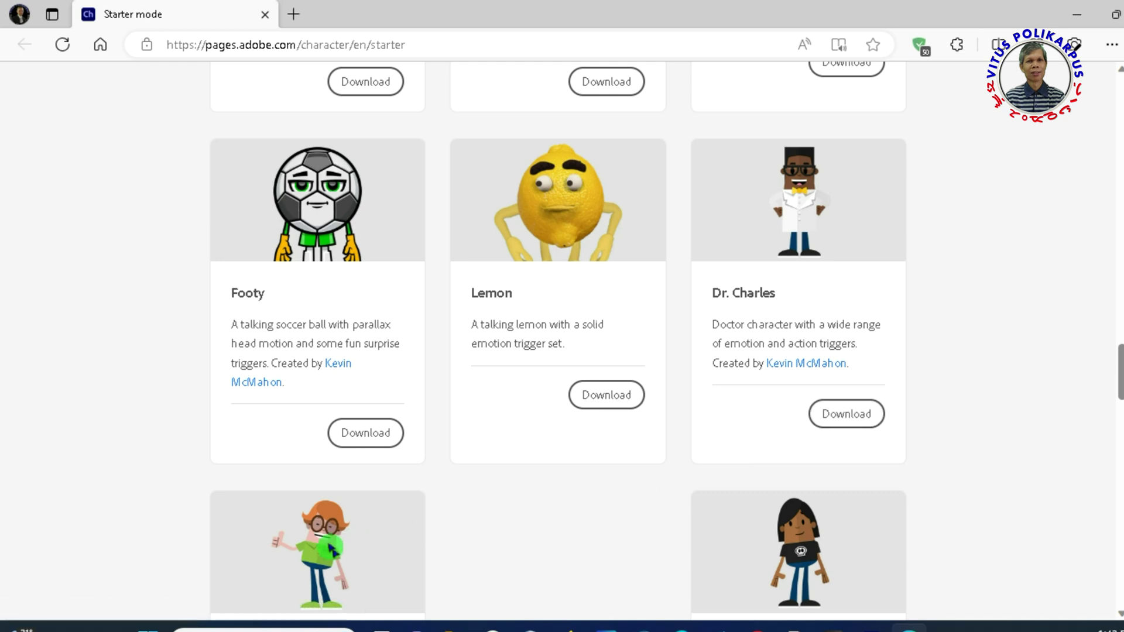
pyautogui.scroll(-2, 334, 547)
pyautogui.scroll(-2, 292, 524)
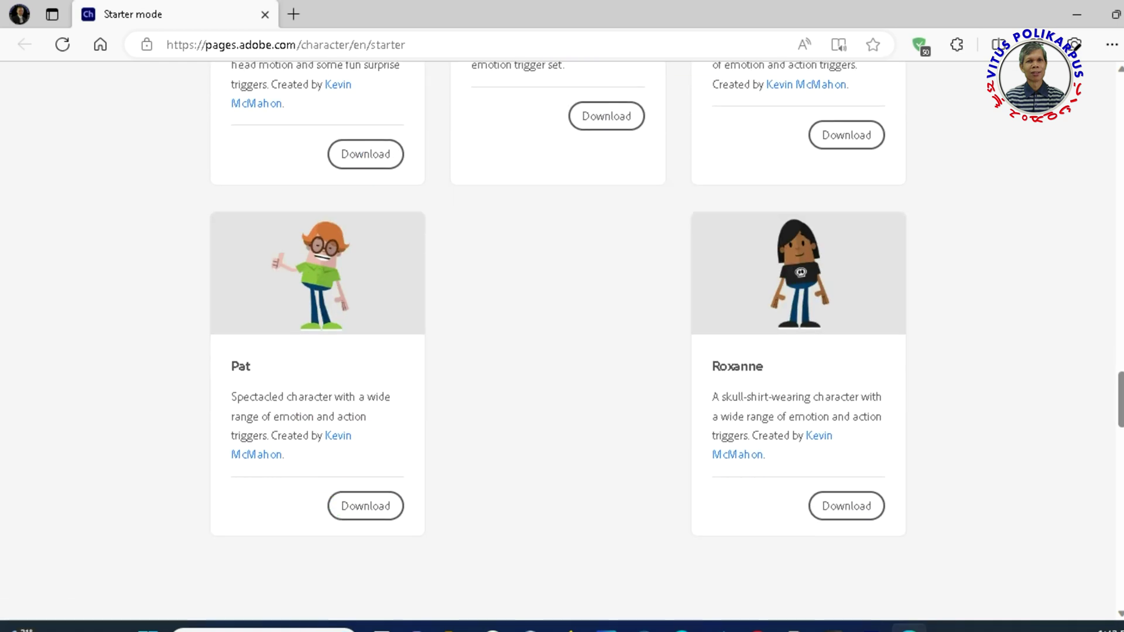
# Step: Download the Pat puppet, save it under the file name Pat, and open the saved file in Character Animator
pyautogui.click(366, 507)
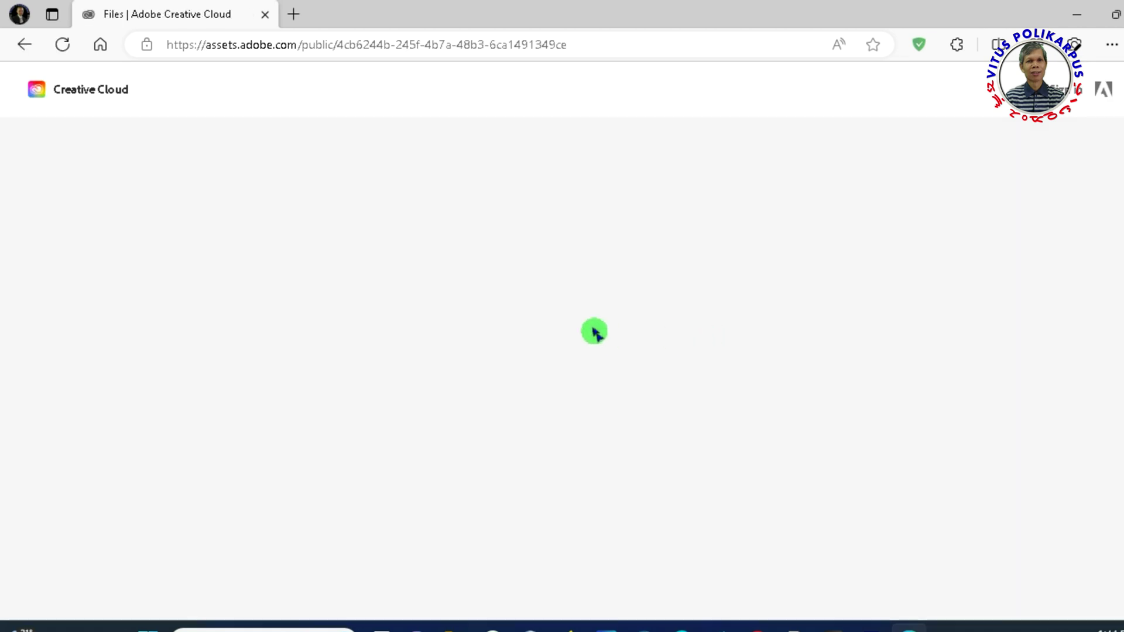
pyautogui.click(870, 92)
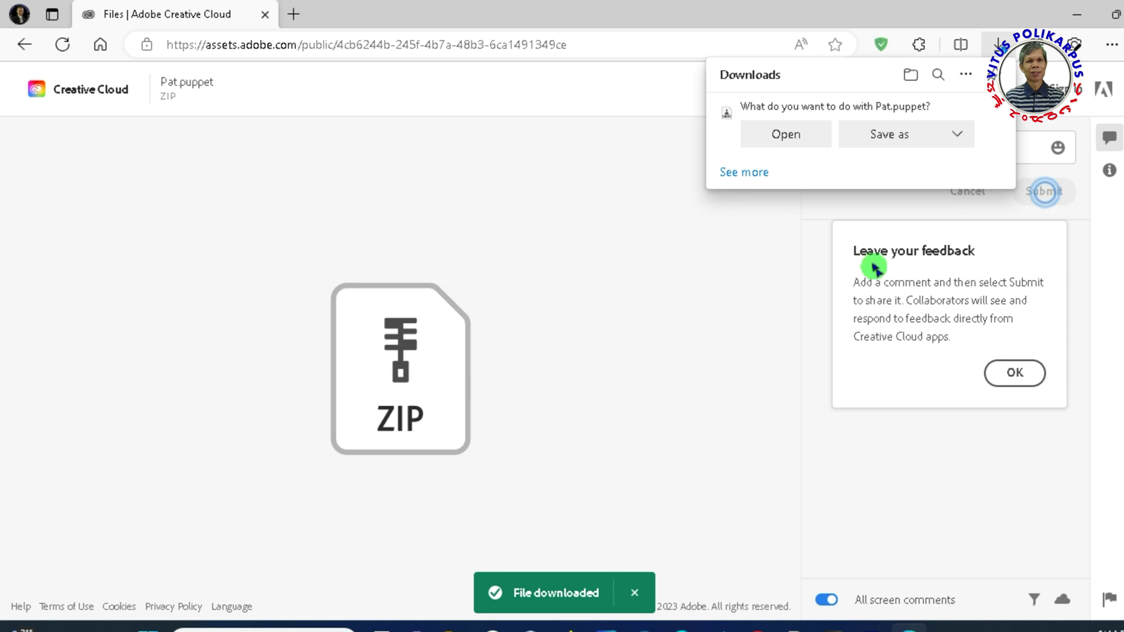
pyautogui.click(903, 140)
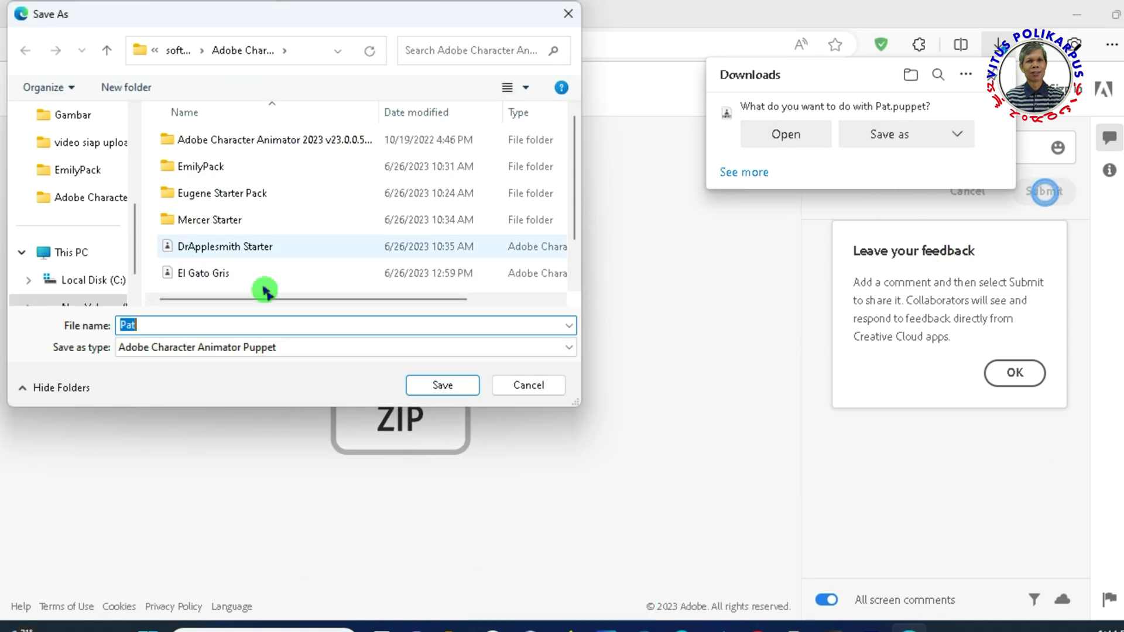
pyautogui.click(443, 386)
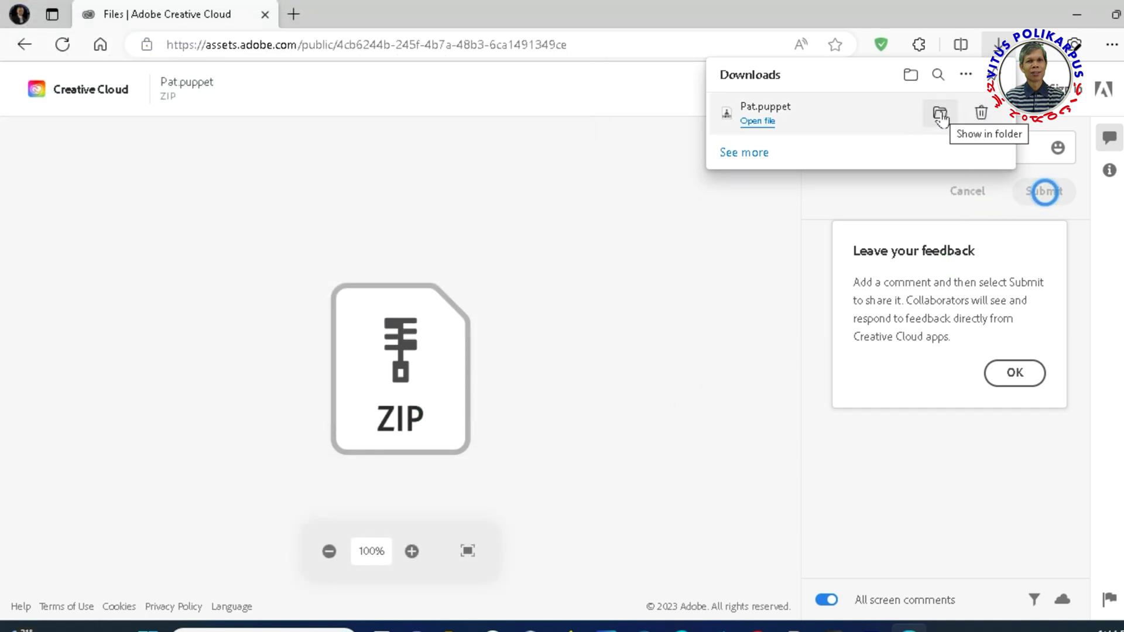
pyautogui.click(941, 117)
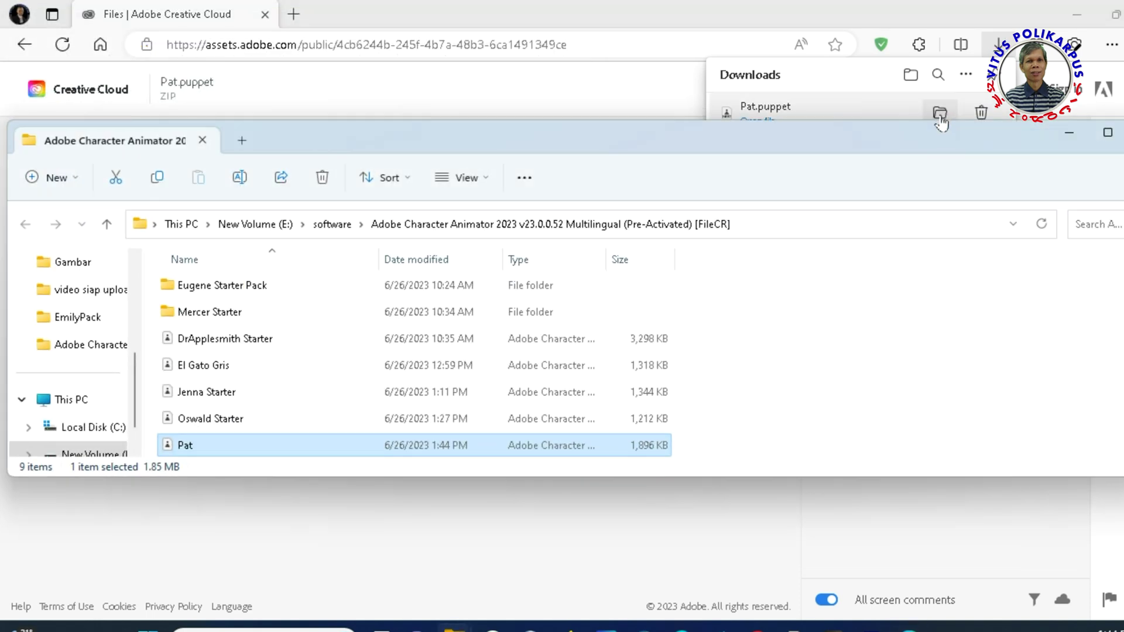
pyautogui.doubleClick(233, 452)
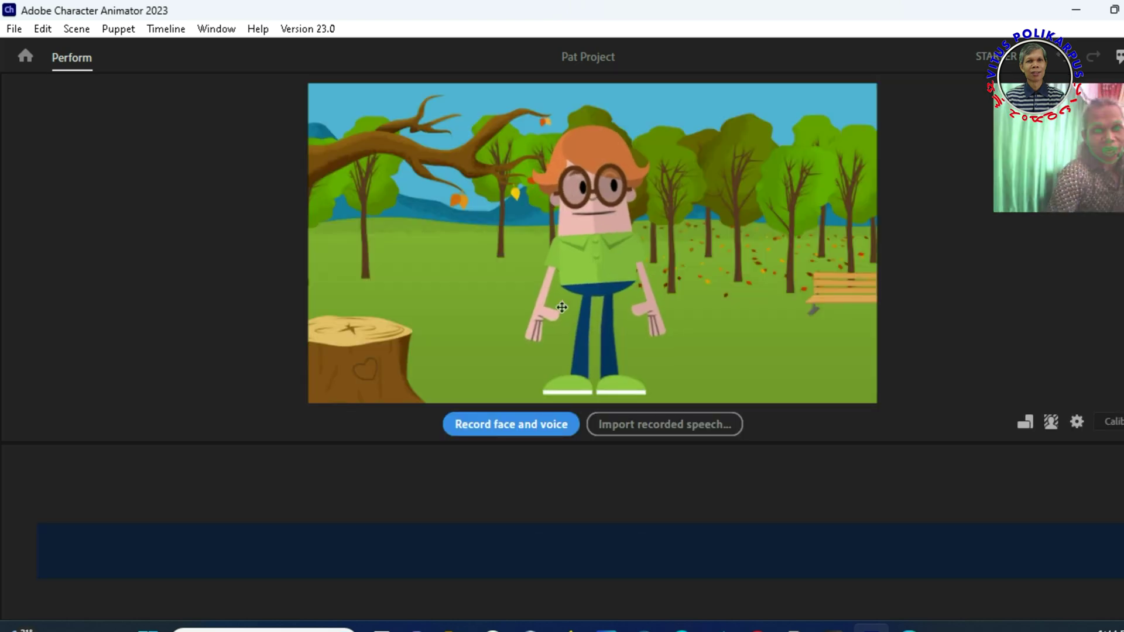
# Step: Replace the park scene behind the Pat puppet with the solid green background
pyautogui.click(1051, 424)
pyautogui.click(716, 382)
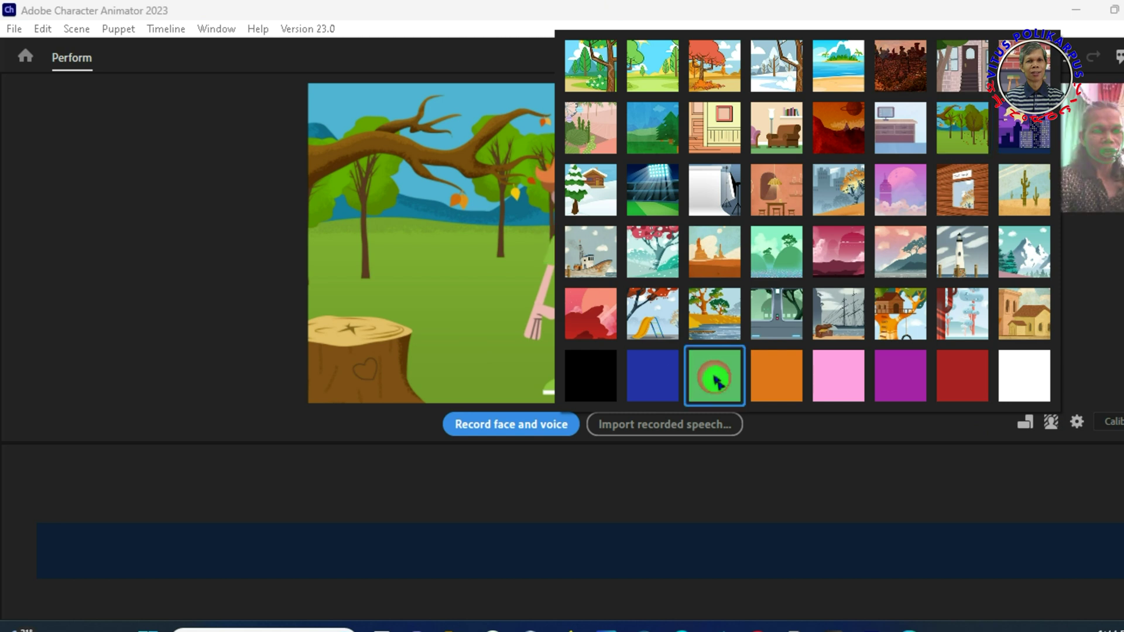
pyautogui.click(230, 329)
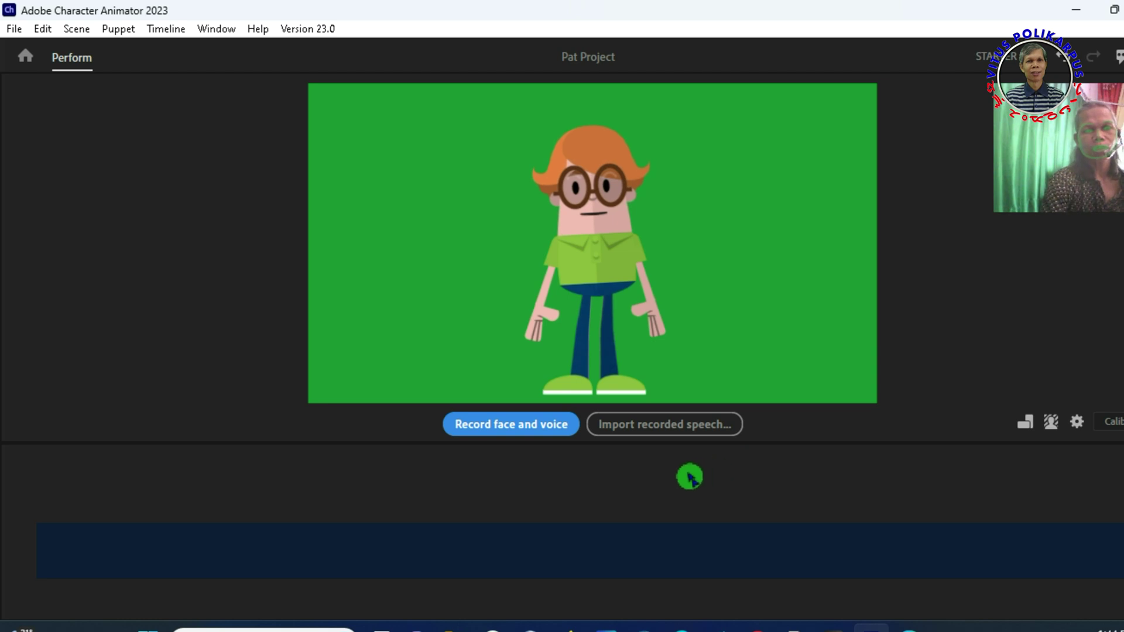
# Step: Record a face and voice performance of about 15 seconds and trim the silence at both ends of the take
pyautogui.click(511, 428)
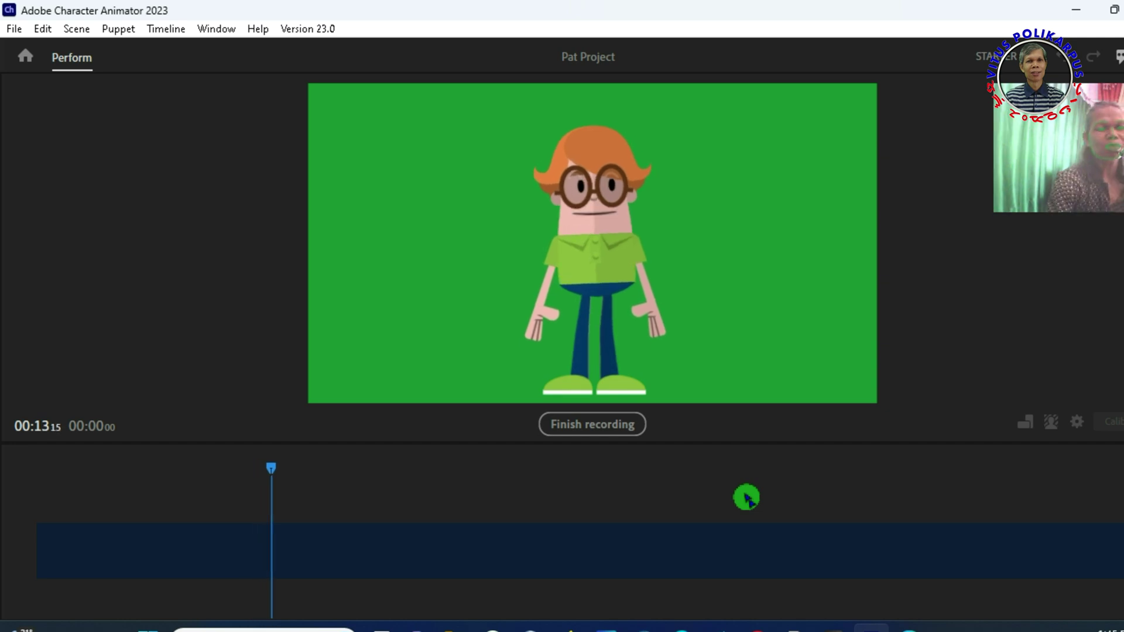
pyautogui.click(601, 436)
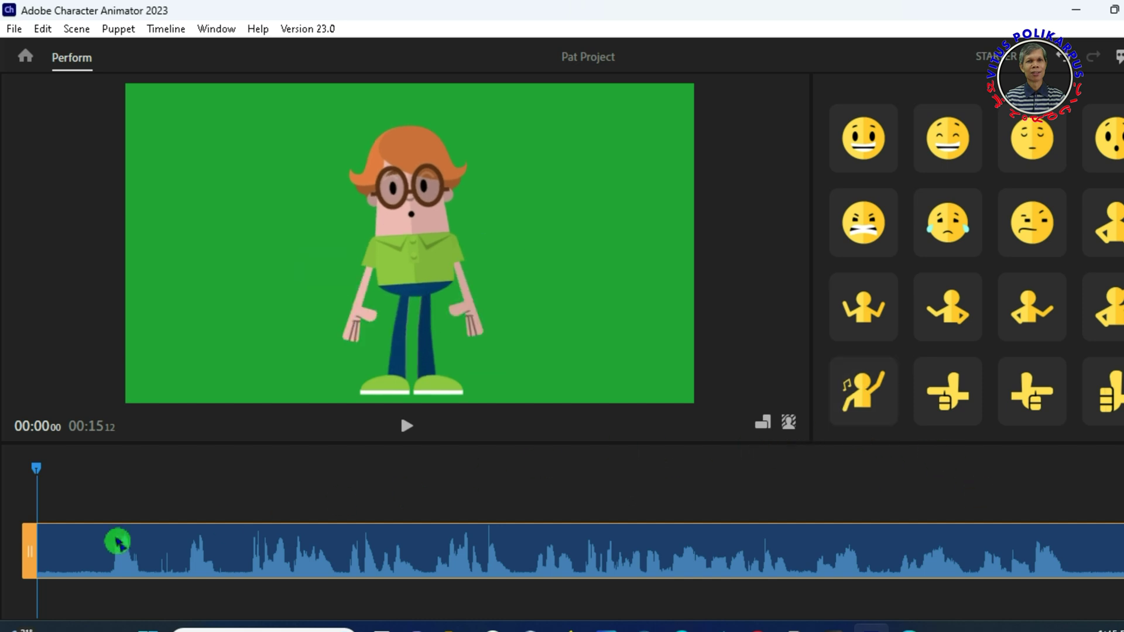
pyautogui.moveTo(35, 559); pyautogui.dragTo(93, 564)
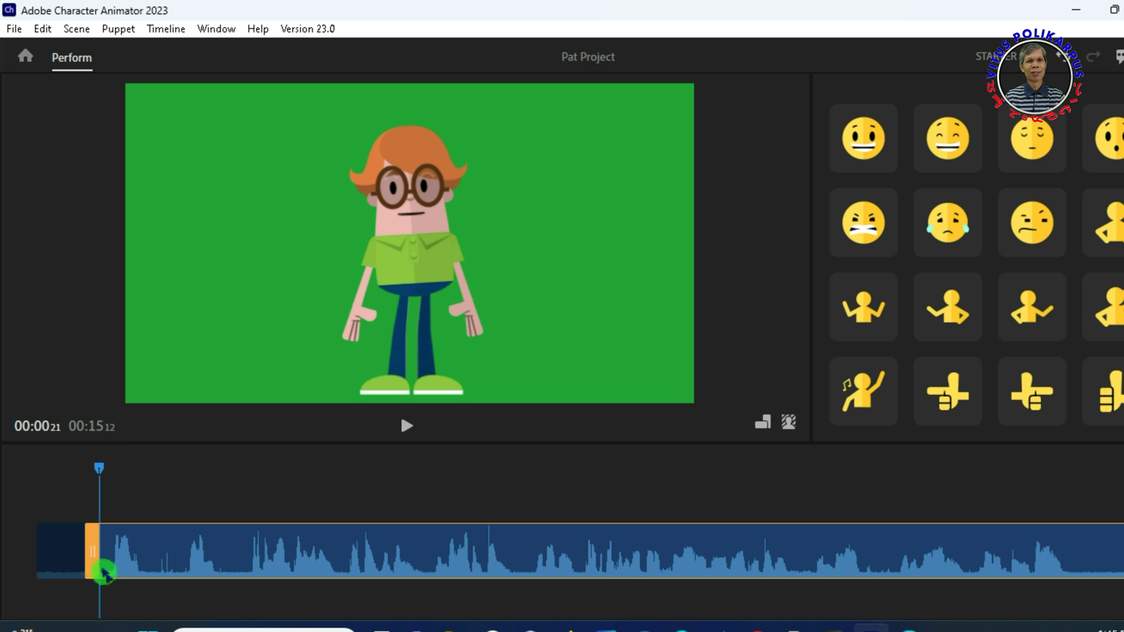
pyautogui.moveTo(1120, 553); pyautogui.dragTo(1085, 562)
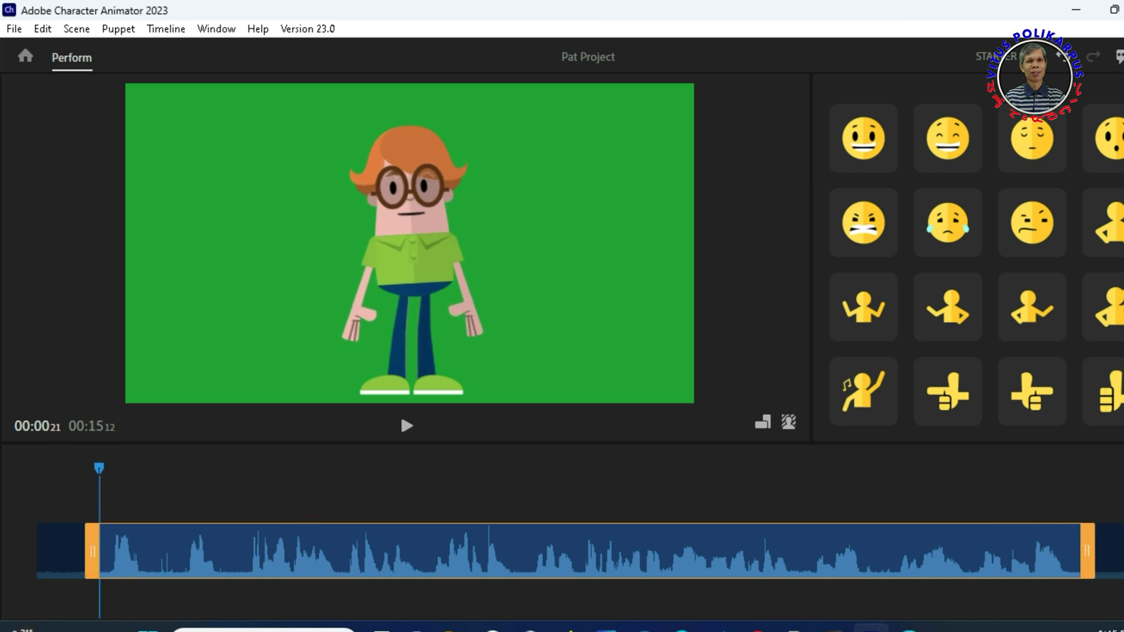
# Step: Play back the opening seconds of the trimmed recording and return the playhead to about 1 second
pyautogui.click(410, 431)
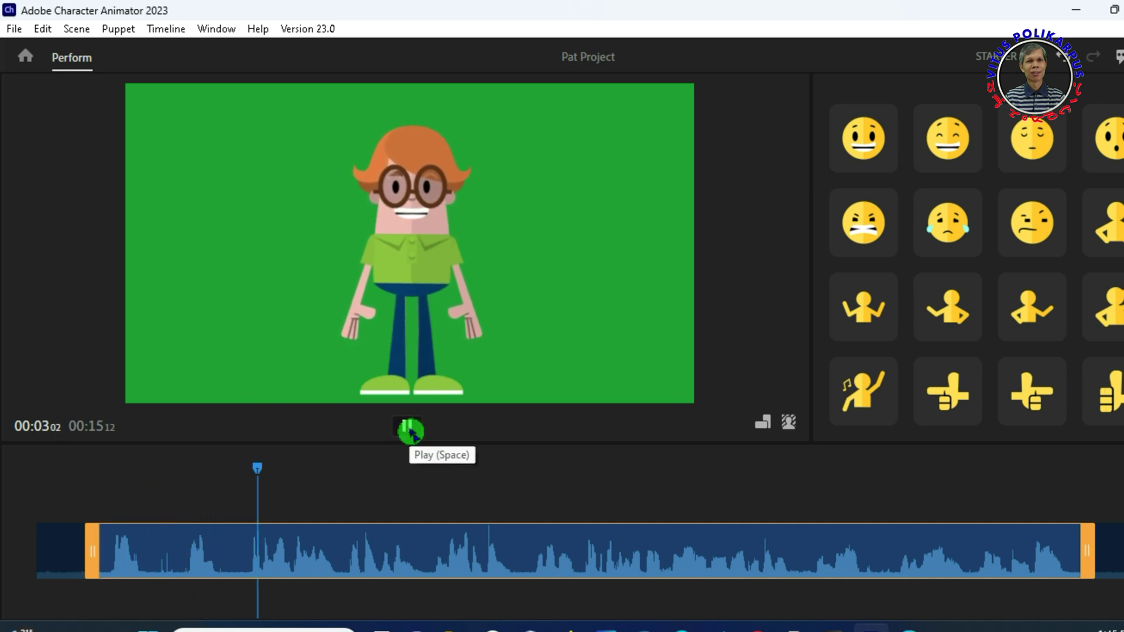
pyautogui.click(410, 431)
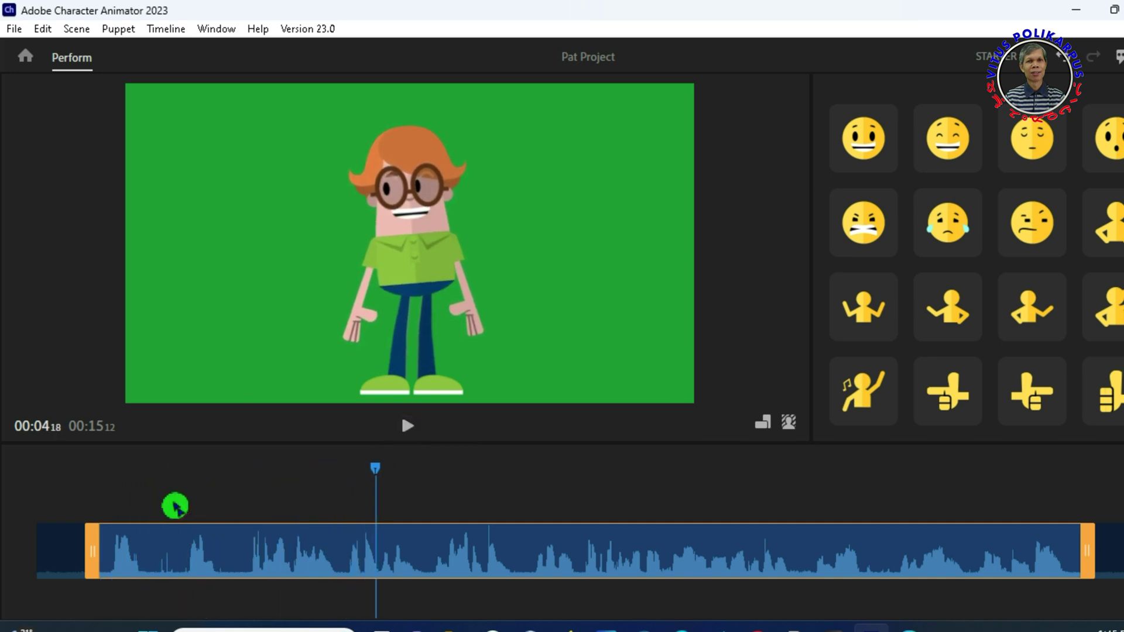
pyautogui.click(120, 503)
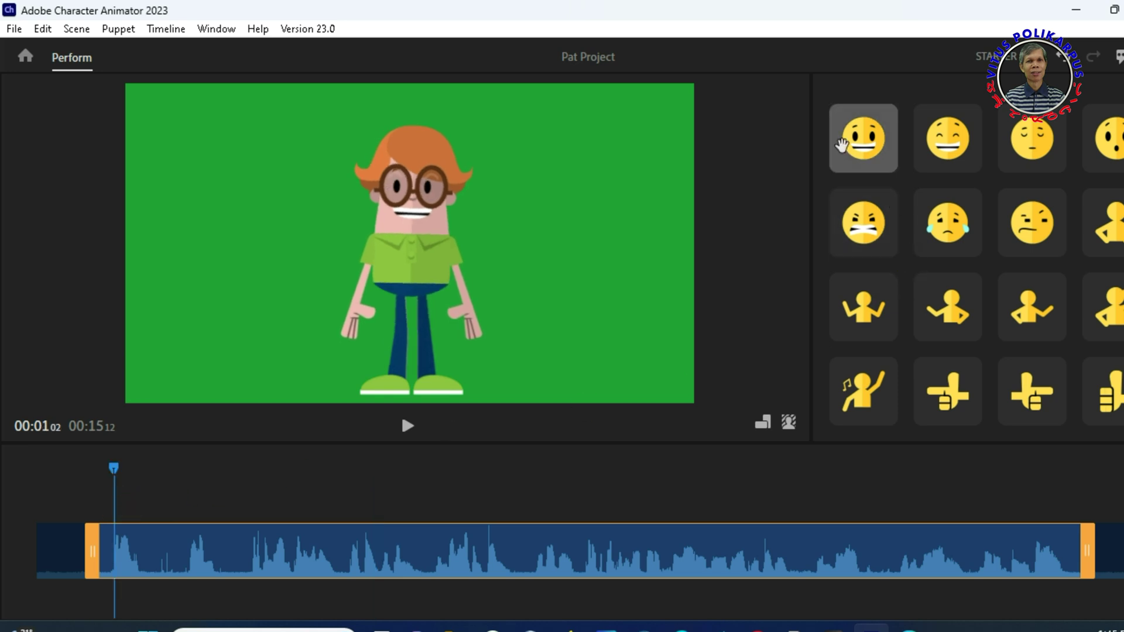
# Step: Preview the puppet's emotion and gesture triggers, including Laugh, Judging, Point Right, Dance, Dunno and Anger
pyautogui.click(925, 146)
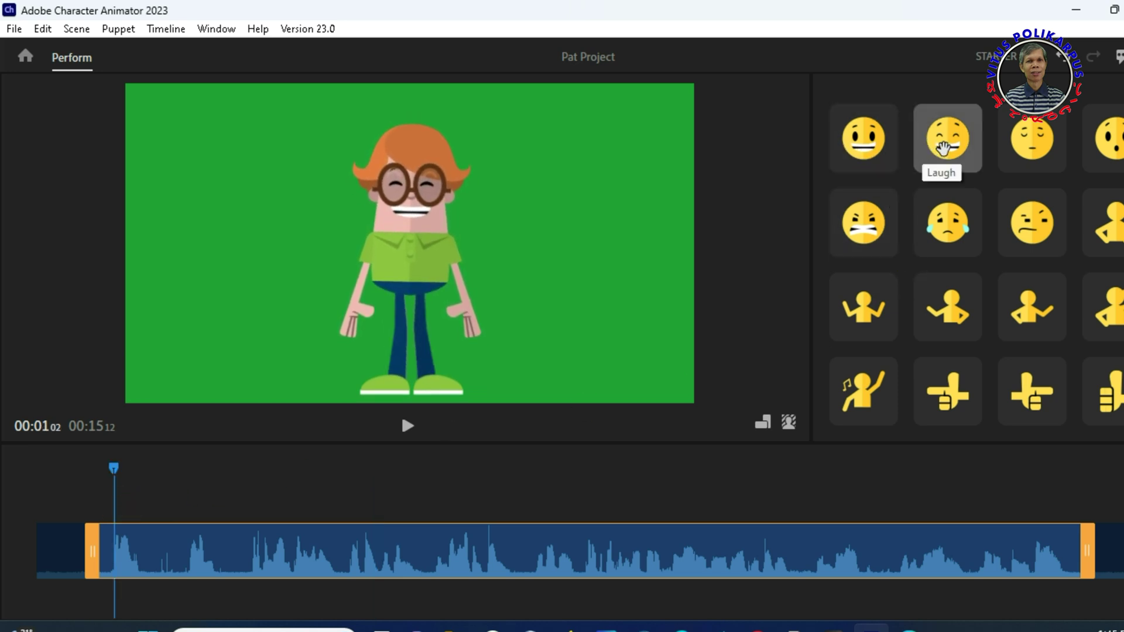
pyautogui.click(1110, 143)
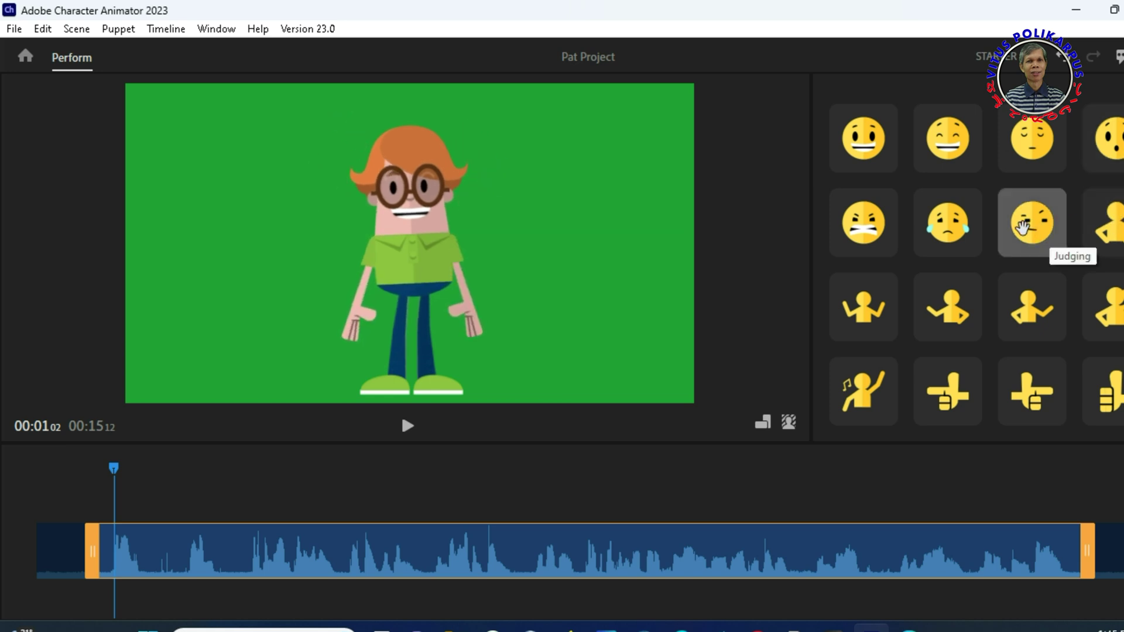
pyautogui.click(864, 226)
pyautogui.click(864, 309)
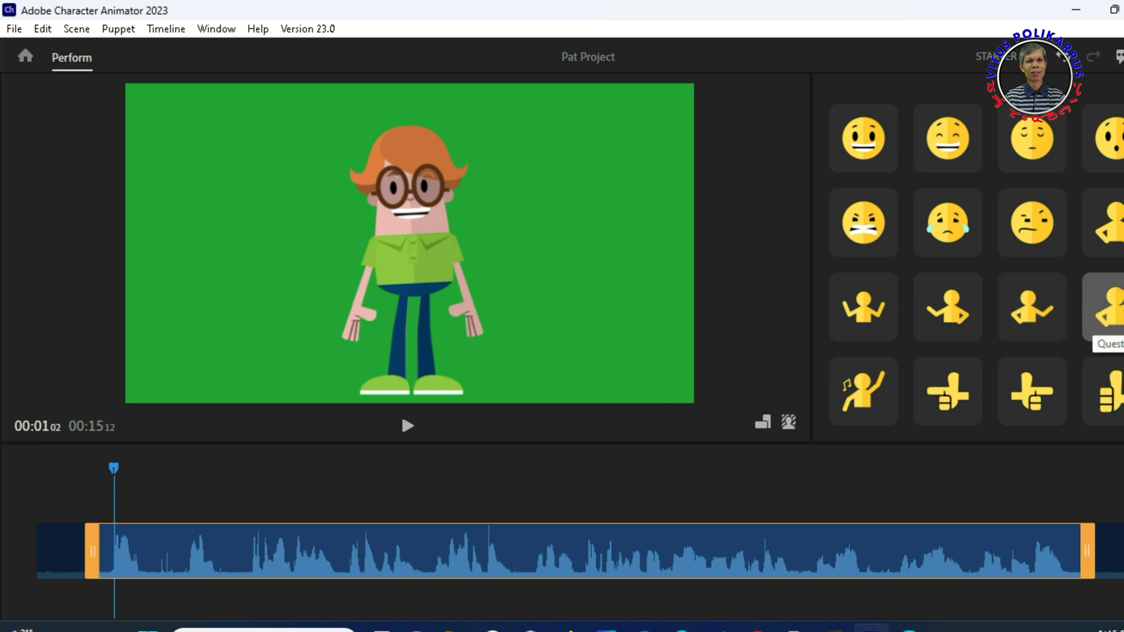
pyautogui.click(1106, 393)
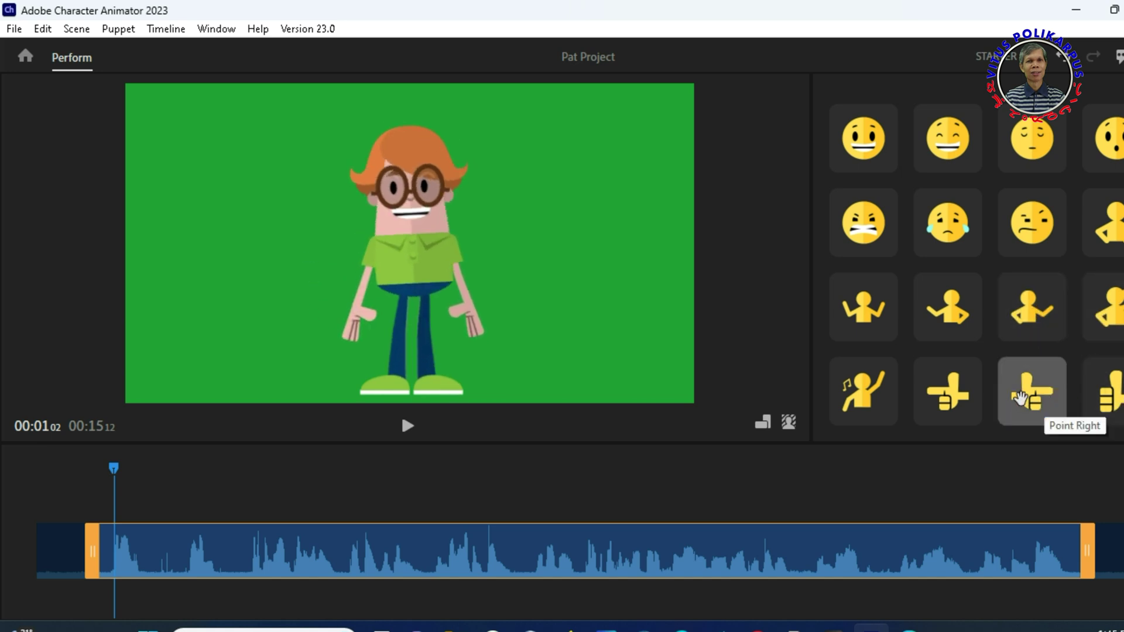
pyautogui.click(946, 397)
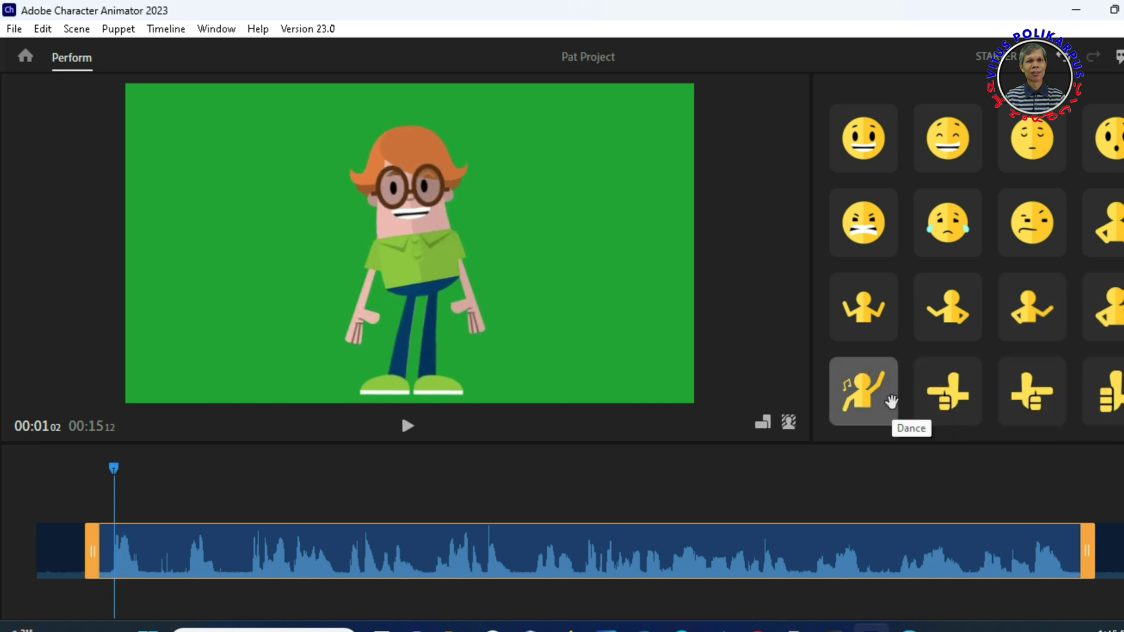
pyautogui.click(854, 402)
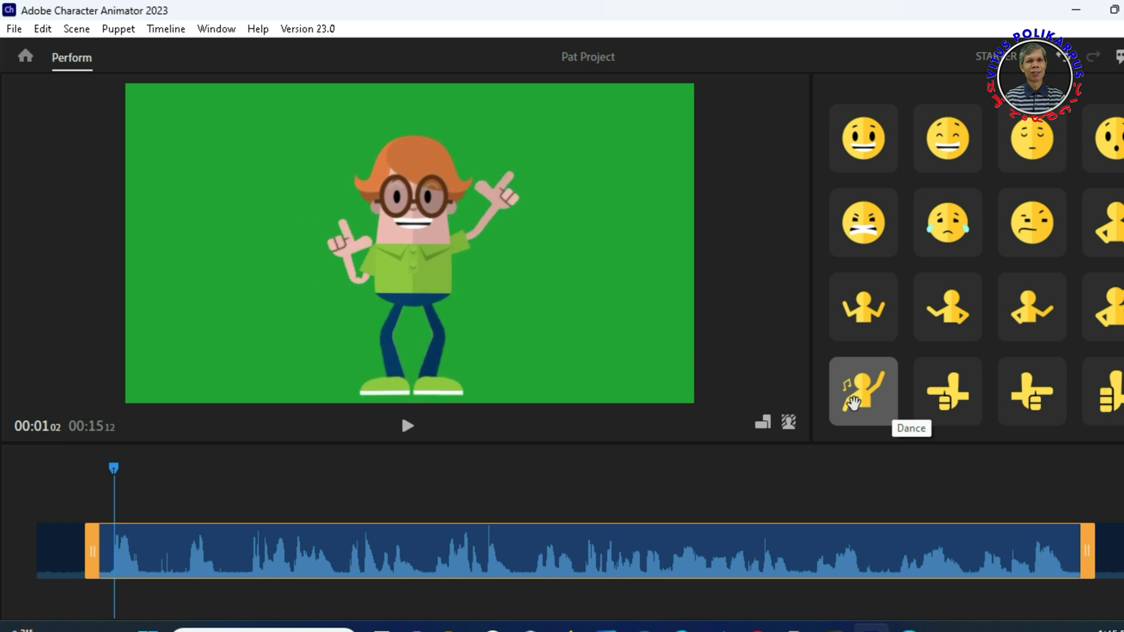
pyautogui.click(851, 316)
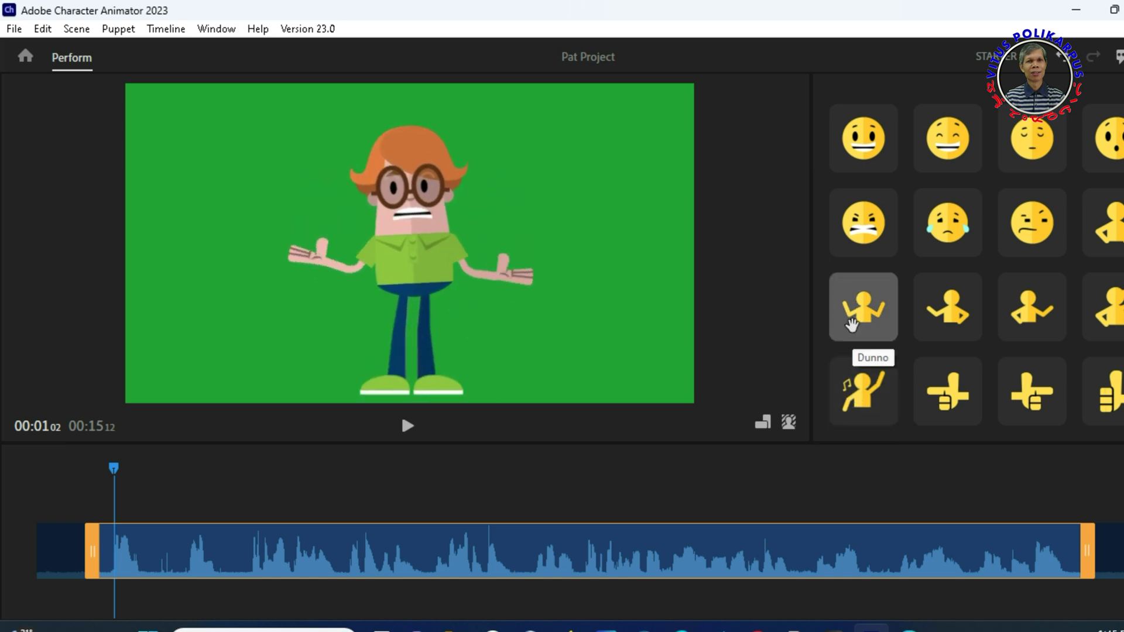
pyautogui.click(877, 229)
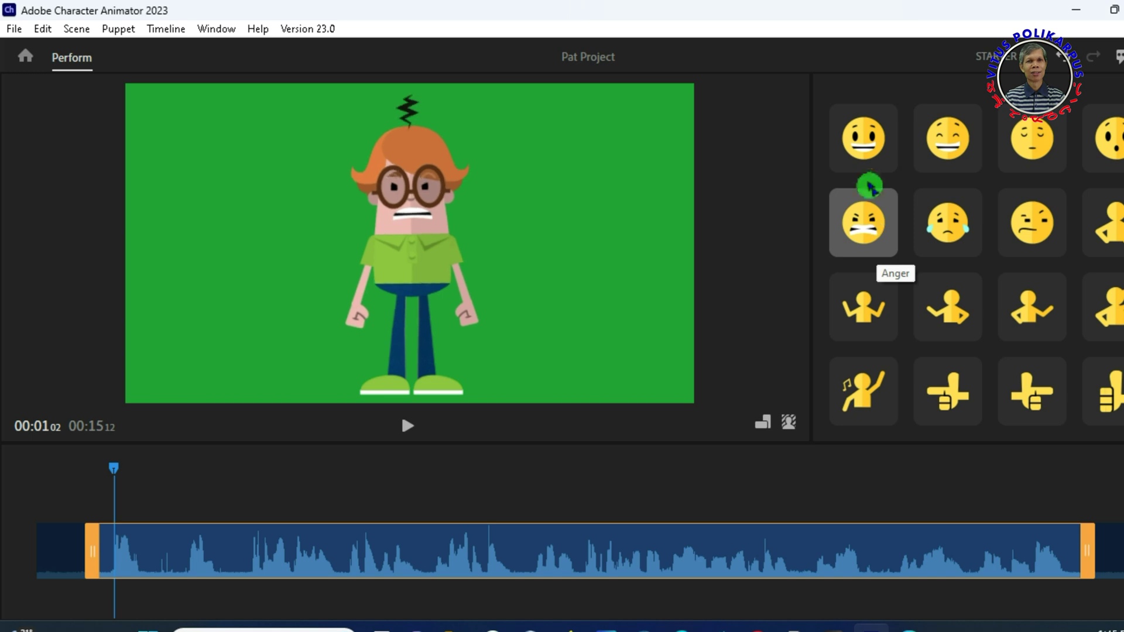
pyautogui.click(863, 158)
pyautogui.click(856, 306)
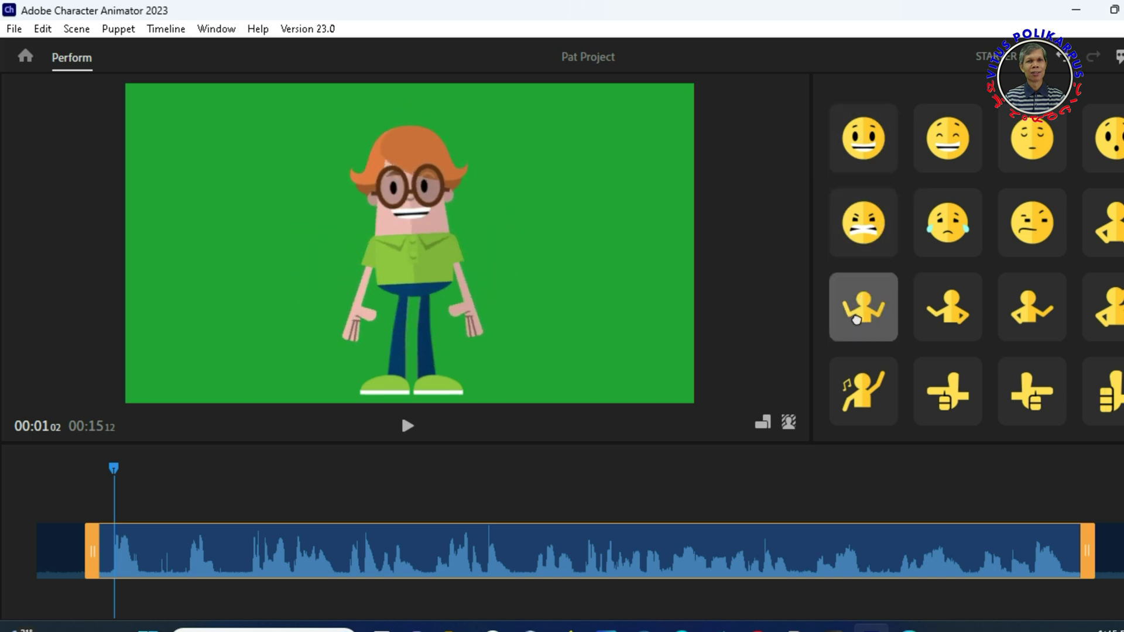
# Step: Add the Dunno gesture to the timeline and shift it earlier to start at about 1 second
pyautogui.moveTo(859, 307); pyautogui.dragTo(126, 513)
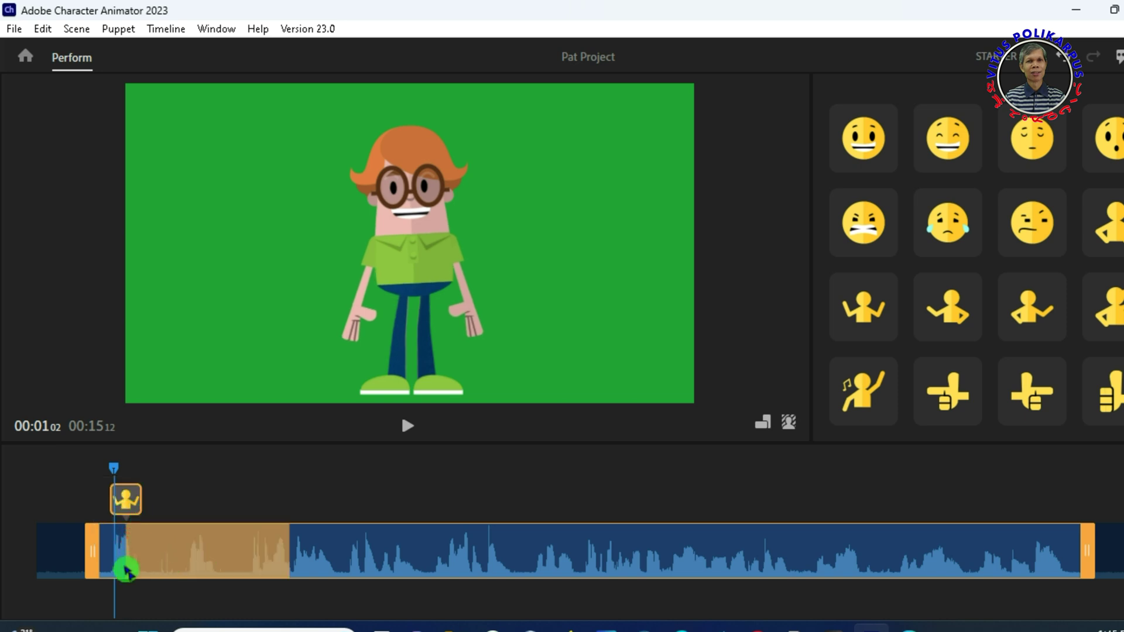
pyautogui.moveTo(144, 560); pyautogui.dragTo(132, 557)
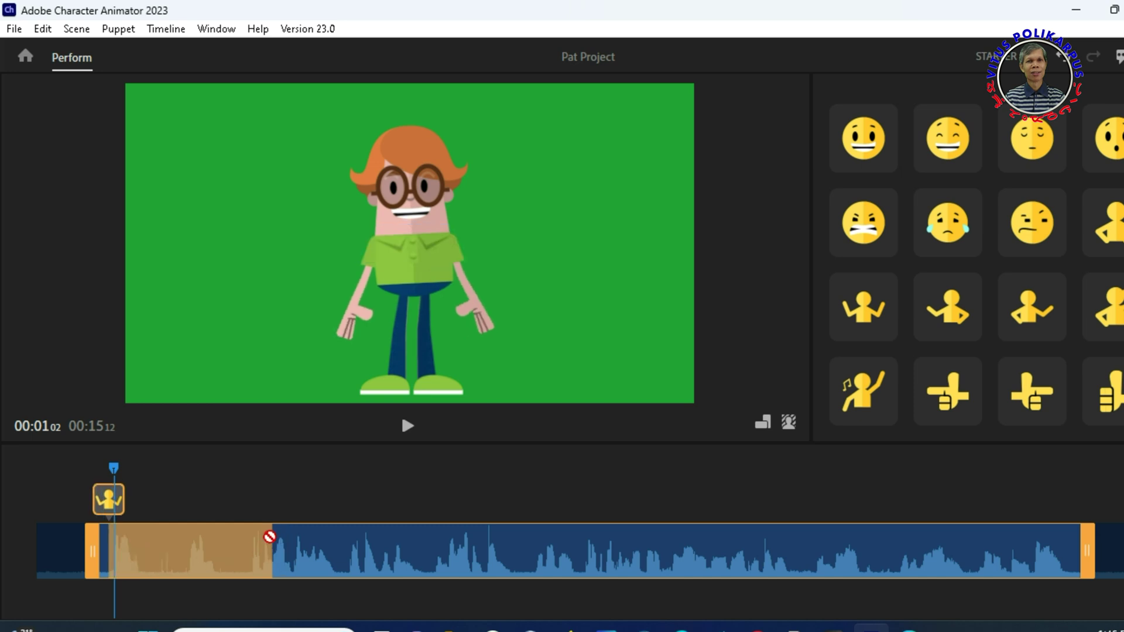
# Step: Shift the Dunno gesture slightly later to the start of the speech and play the scene to about 9 seconds
pyautogui.moveTo(275, 565)
pyautogui.mouseDown()
pyautogui.moveTo(166, 556)
pyautogui.moveTo(271, 547)
pyautogui.mouseUp()
pyautogui.click(404, 434)
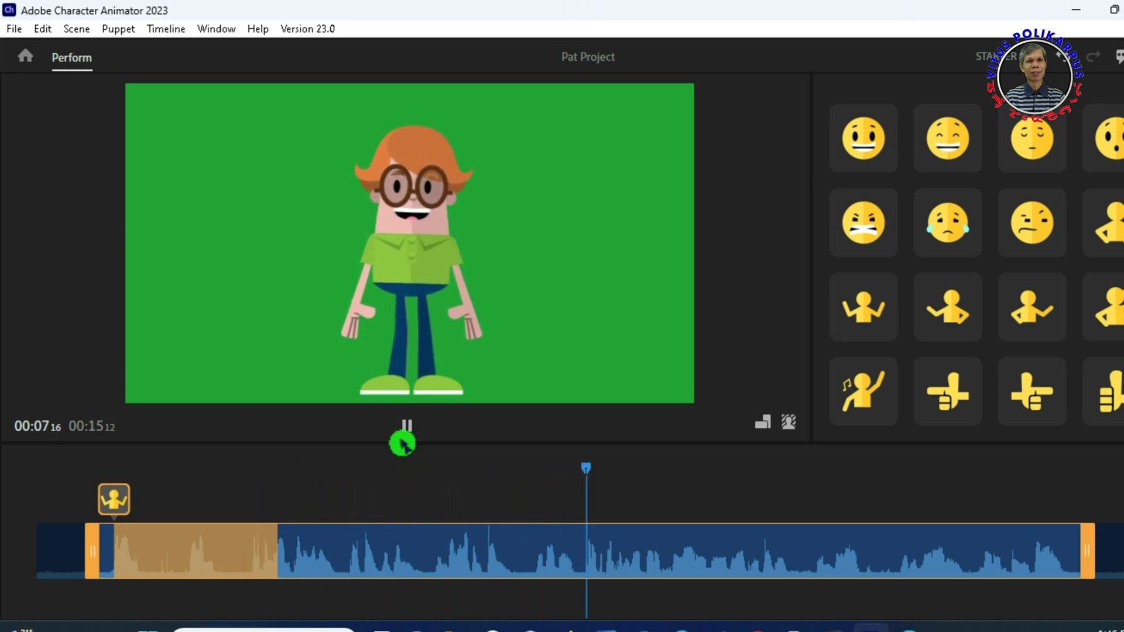
pyautogui.click(415, 436)
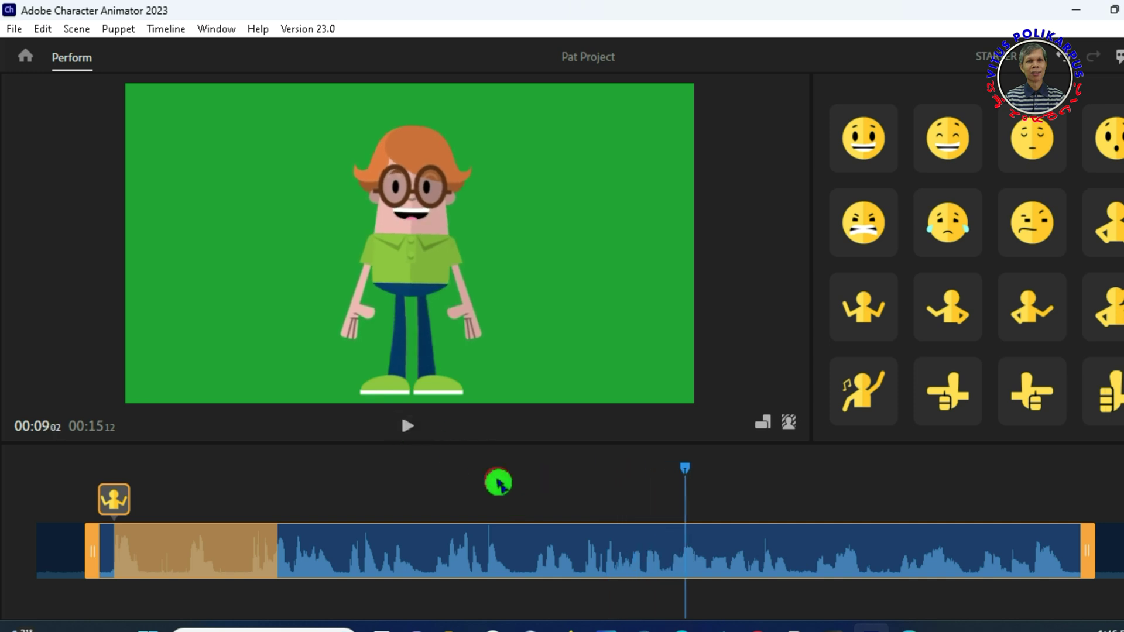
# Step: Add the Point Left gesture to the timeline at about 7 seconds and nudge it slightly later
pyautogui.click(530, 488)
pyautogui.click(979, 342)
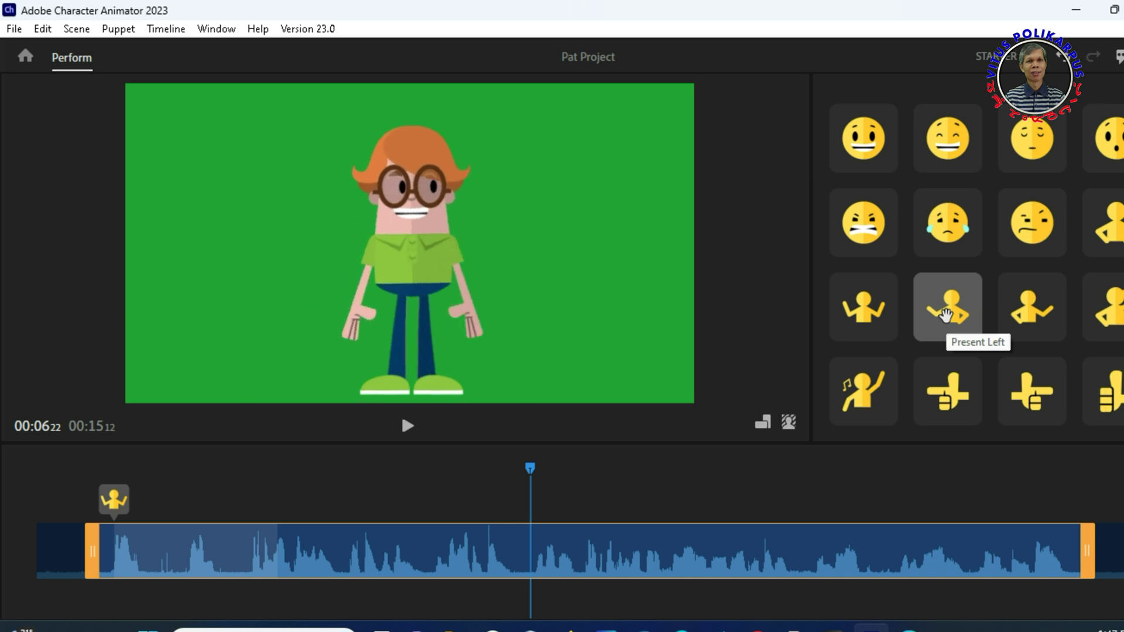
pyautogui.click(944, 410)
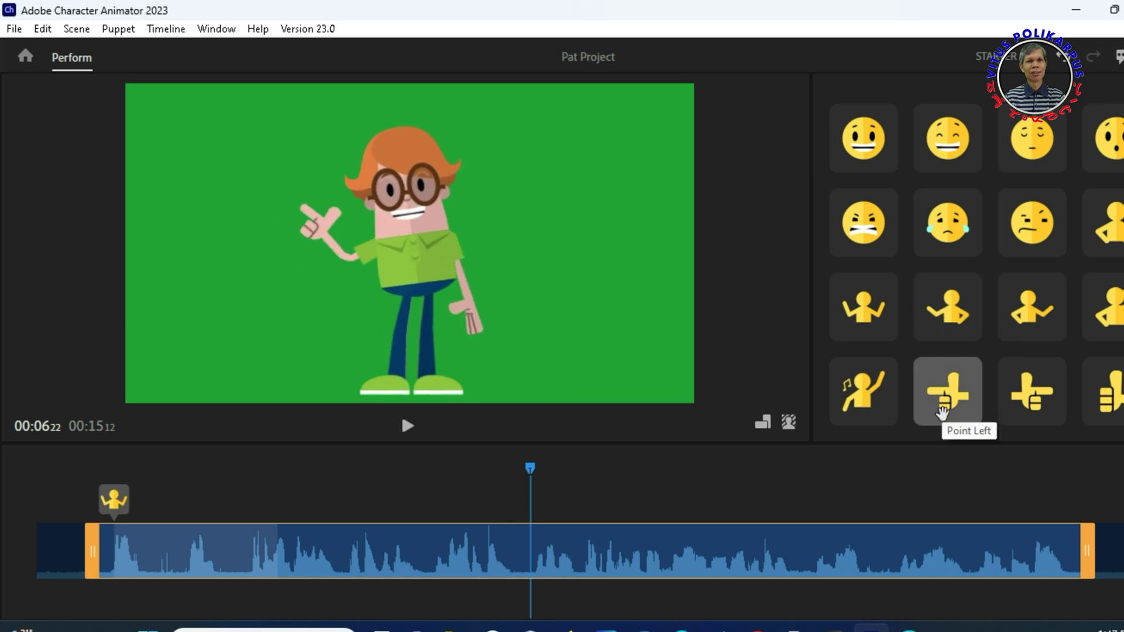
pyautogui.moveTo(943, 413)
pyautogui.mouseDown()
pyautogui.moveTo(564, 524)
pyautogui.moveTo(598, 564)
pyautogui.moveTo(649, 561)
pyautogui.mouseUp()
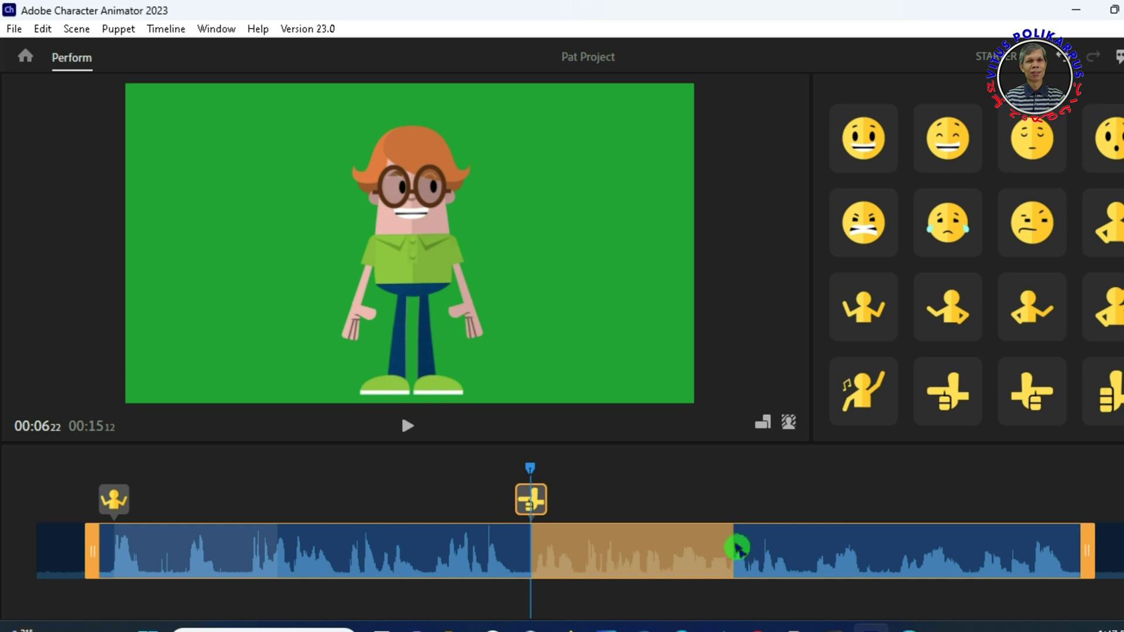
pyautogui.moveTo(740, 547)
pyautogui.mouseDown()
pyautogui.moveTo(301, 562)
pyautogui.moveTo(893, 563)
pyautogui.moveTo(572, 562)
pyautogui.moveTo(595, 558)
pyautogui.mouseUp()
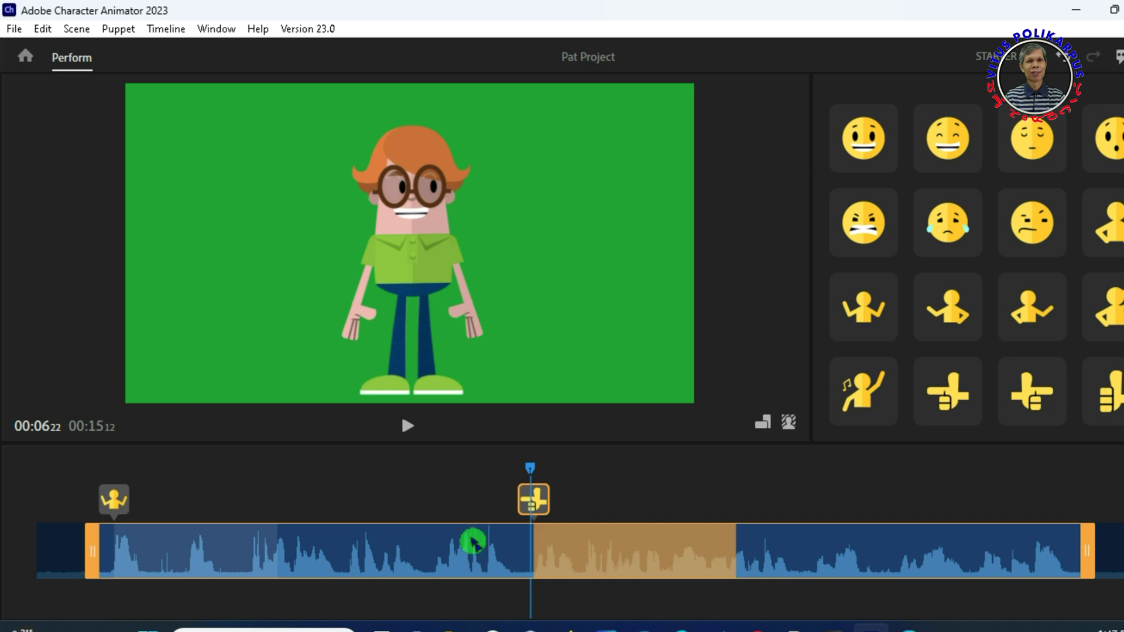
# Step: Select the Dunno gesture and play the scene from the start of the trimmed take to review both gestures
pyautogui.click(123, 555)
pyautogui.click(281, 547)
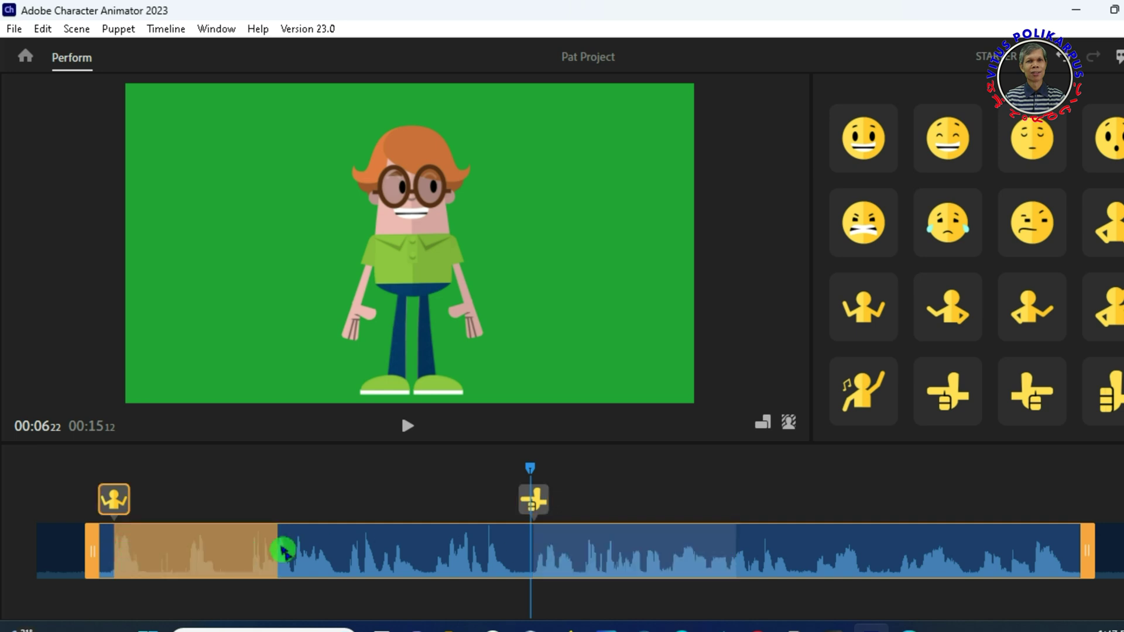
pyautogui.click(92, 487)
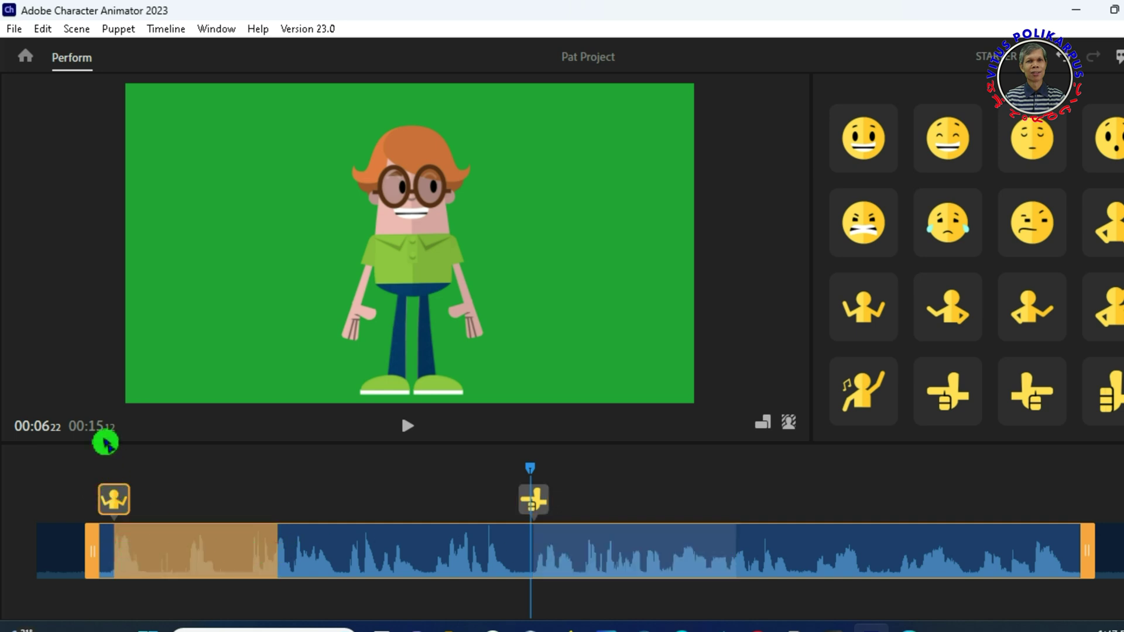
pyautogui.click(86, 454)
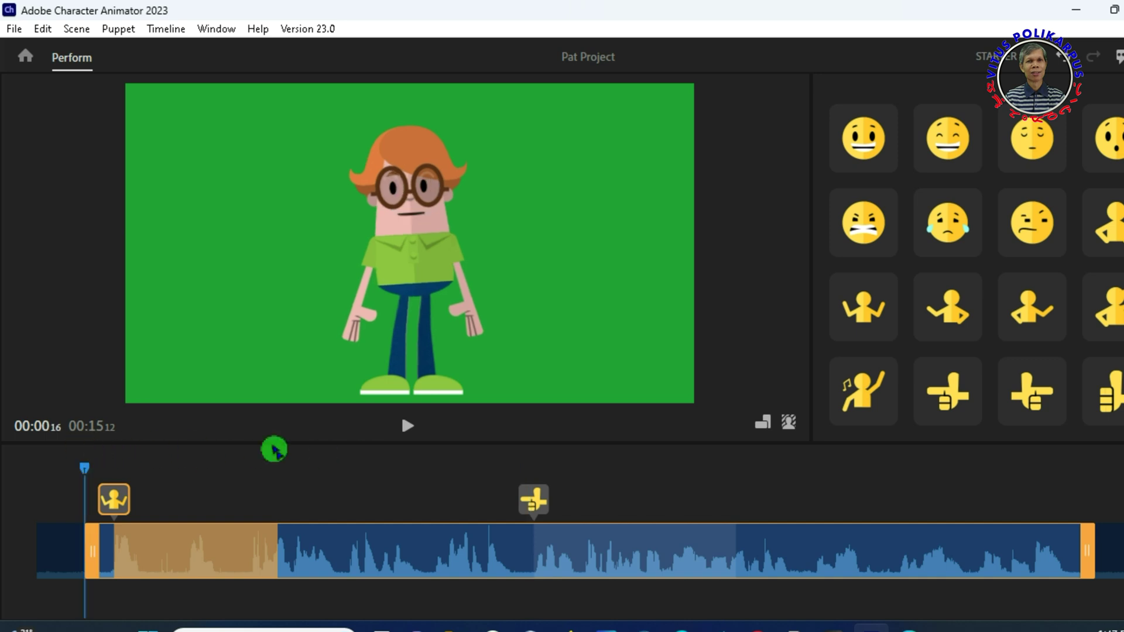
pyautogui.click(404, 426)
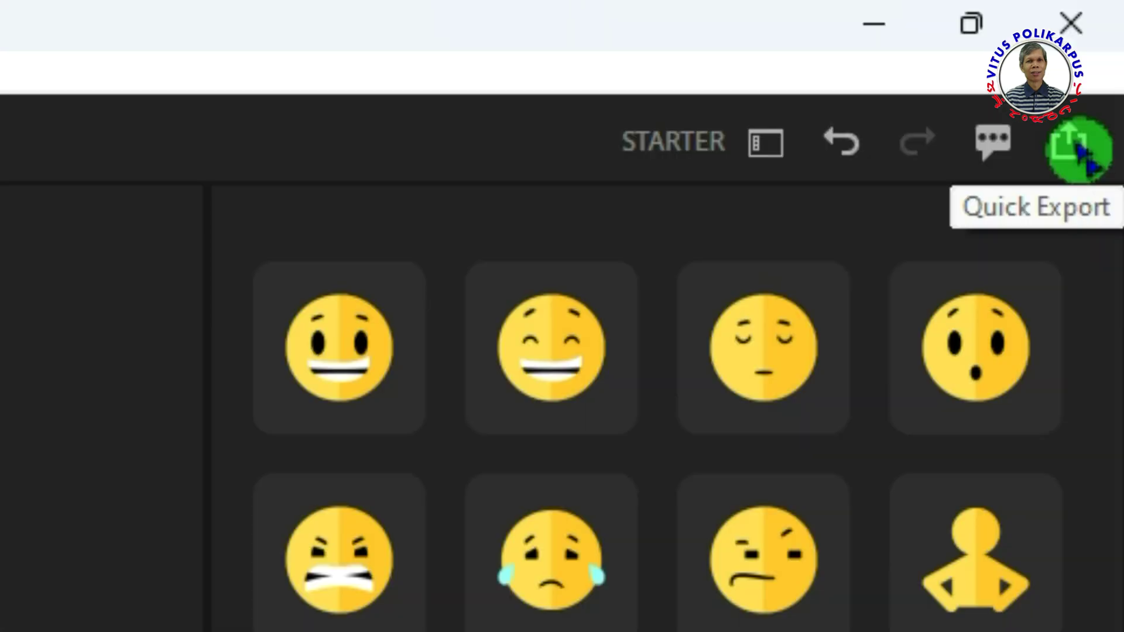
# Step: Quick Export the scene as Scene - Pat.mp4 to the video siap upload folder with the High Quality (larger file) preset
pyautogui.click(1081, 153)
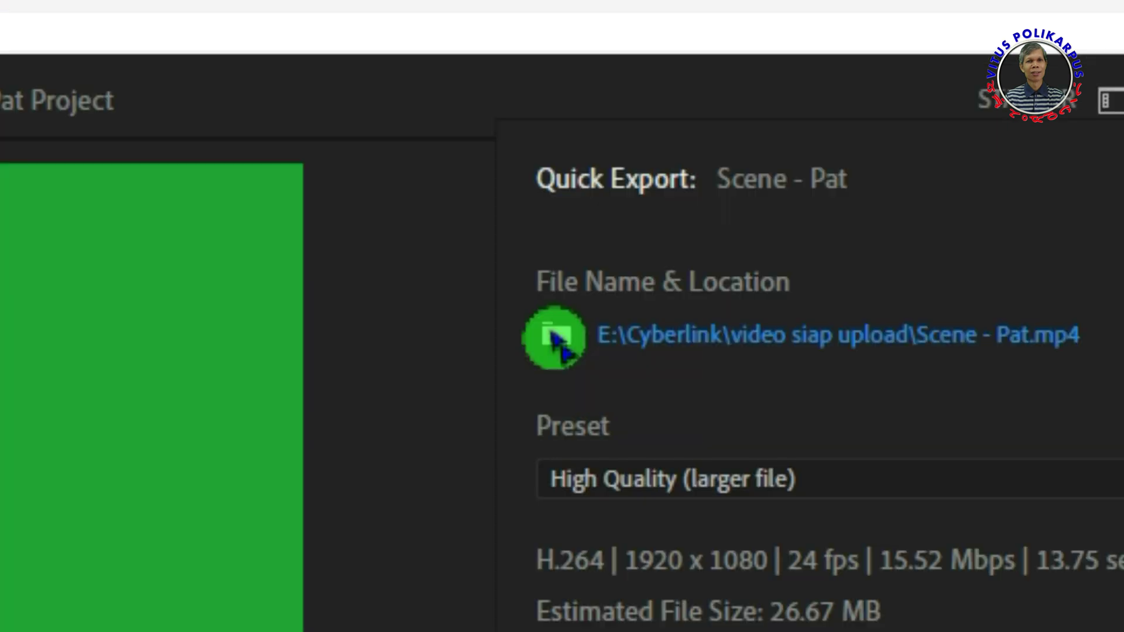
pyautogui.click(552, 335)
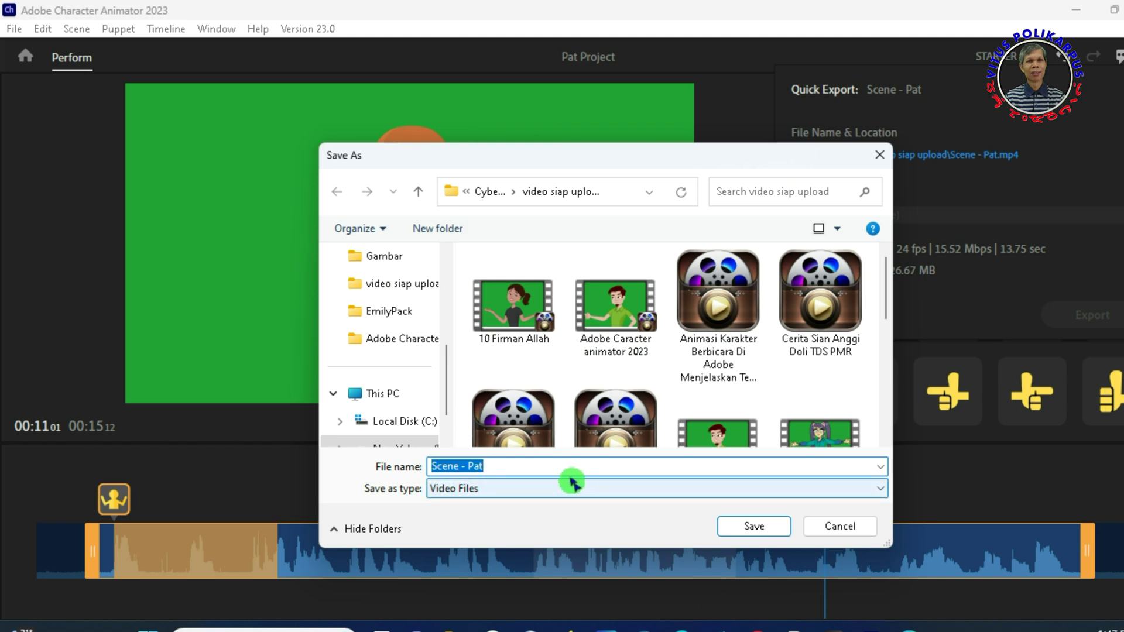
pyautogui.click(750, 526)
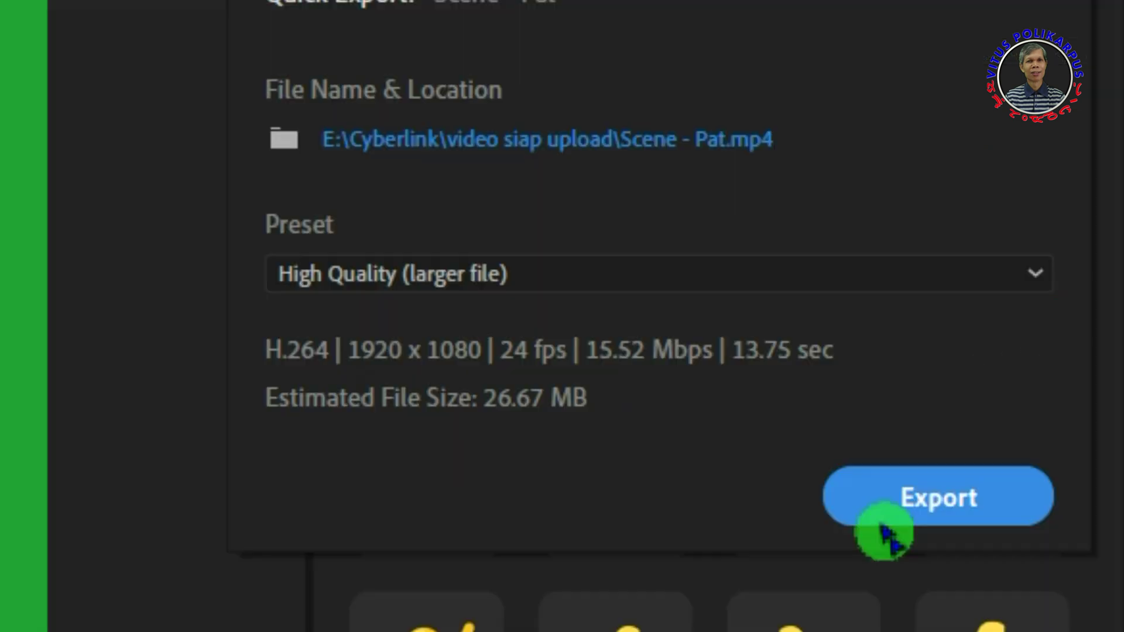
pyautogui.click(419, 280)
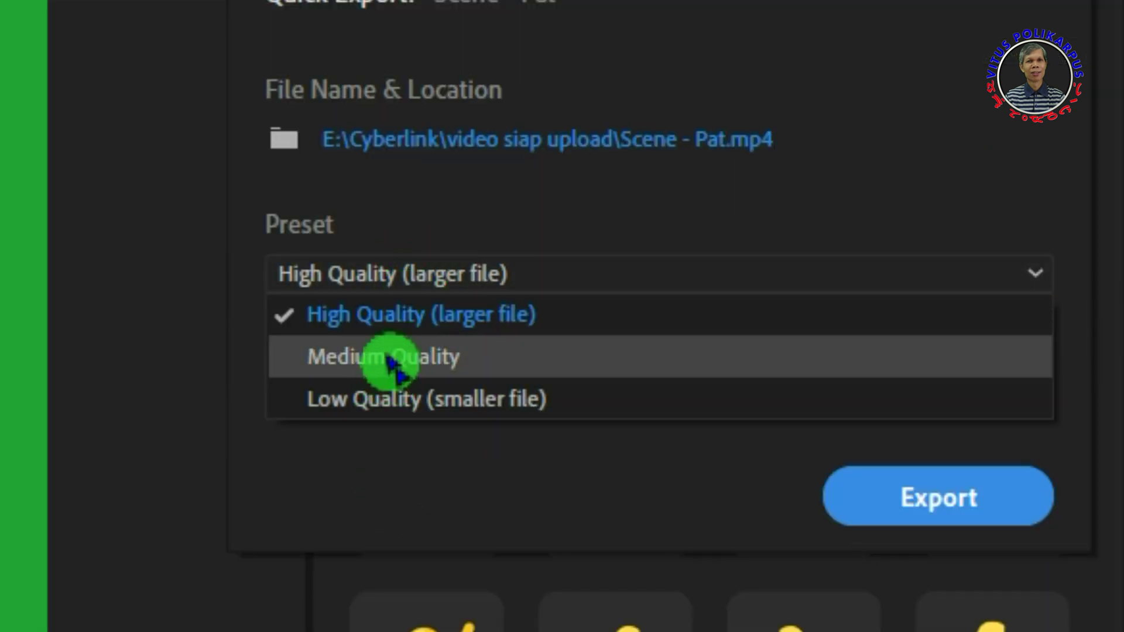
pyautogui.click(392, 325)
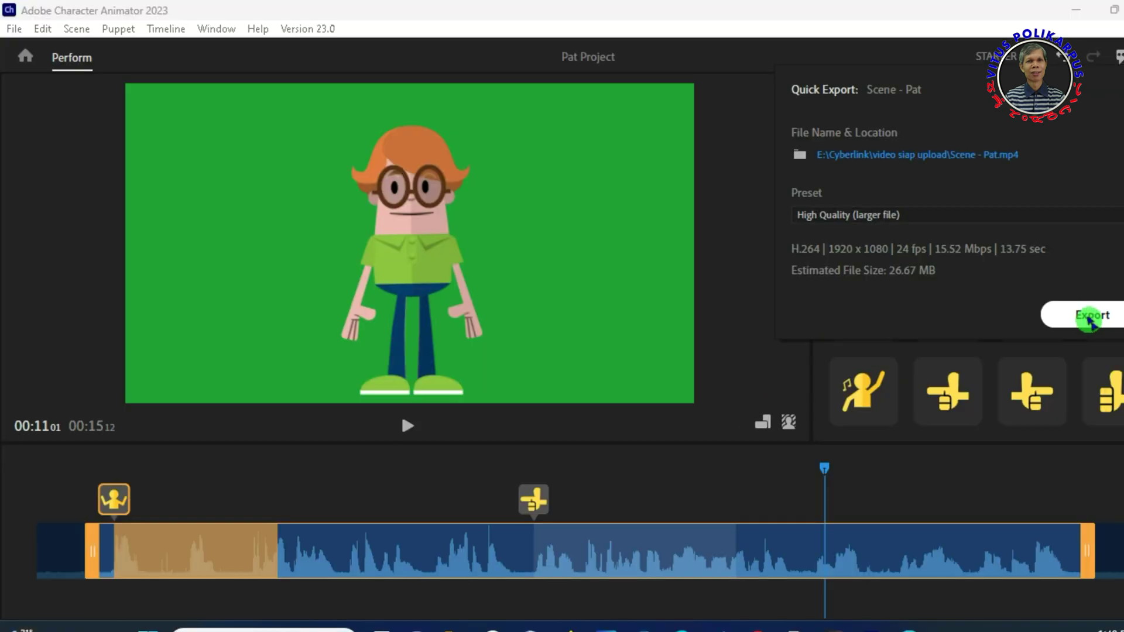
pyautogui.click(943, 503)
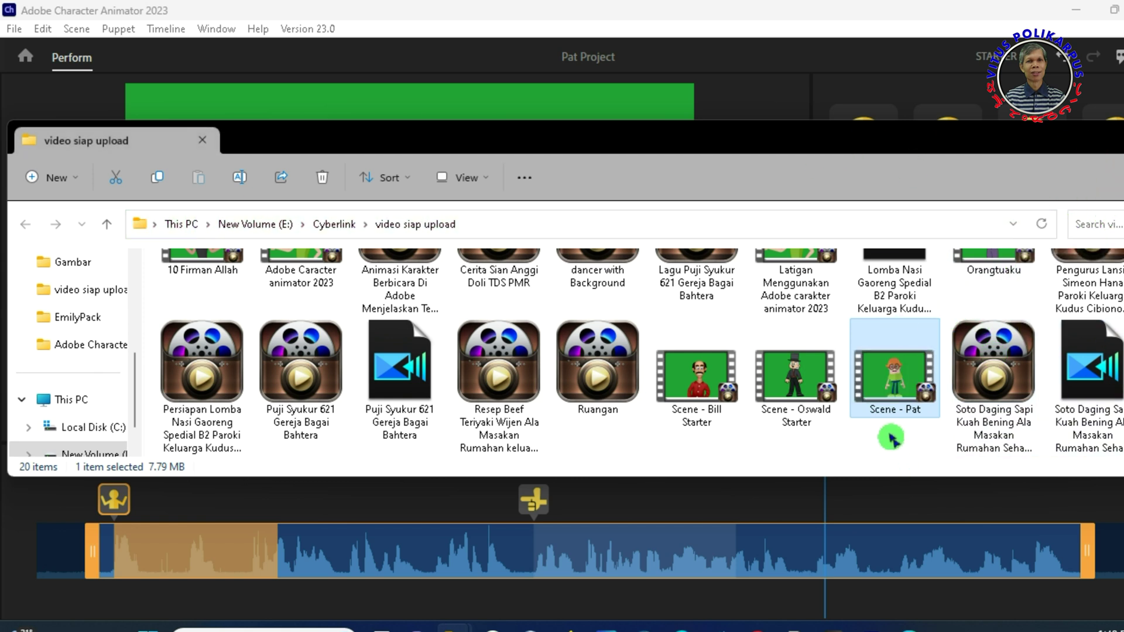
# Step: Watch the exported Scene - Pat video enlarged in 5KPlayer, and put the player and folder window away
pyautogui.doubleClick(894, 390)
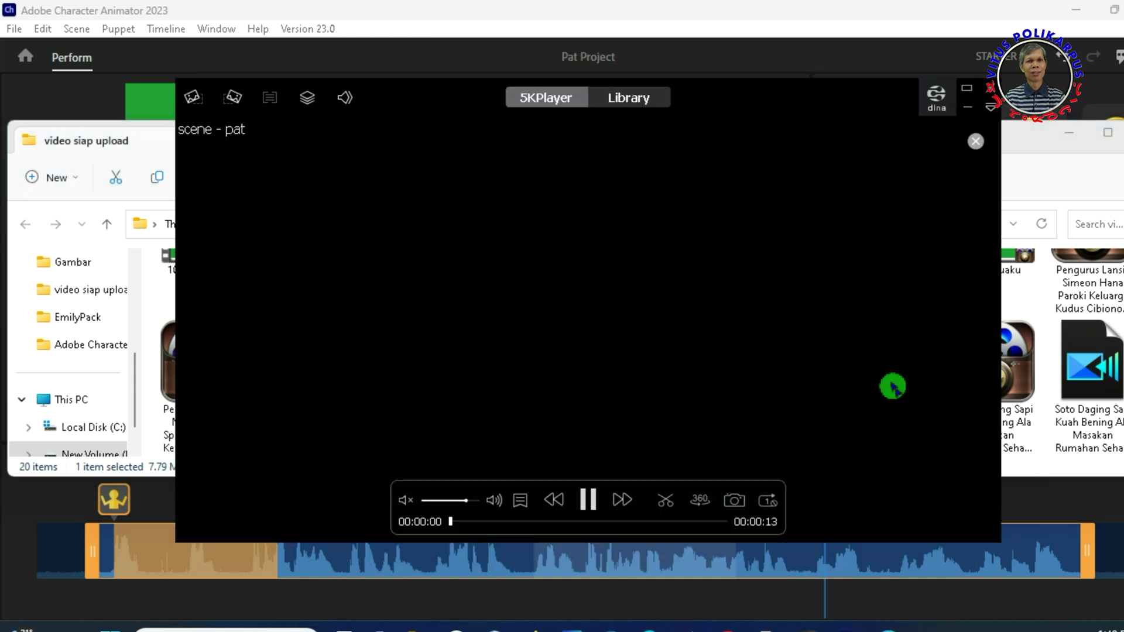
pyautogui.click(956, 99)
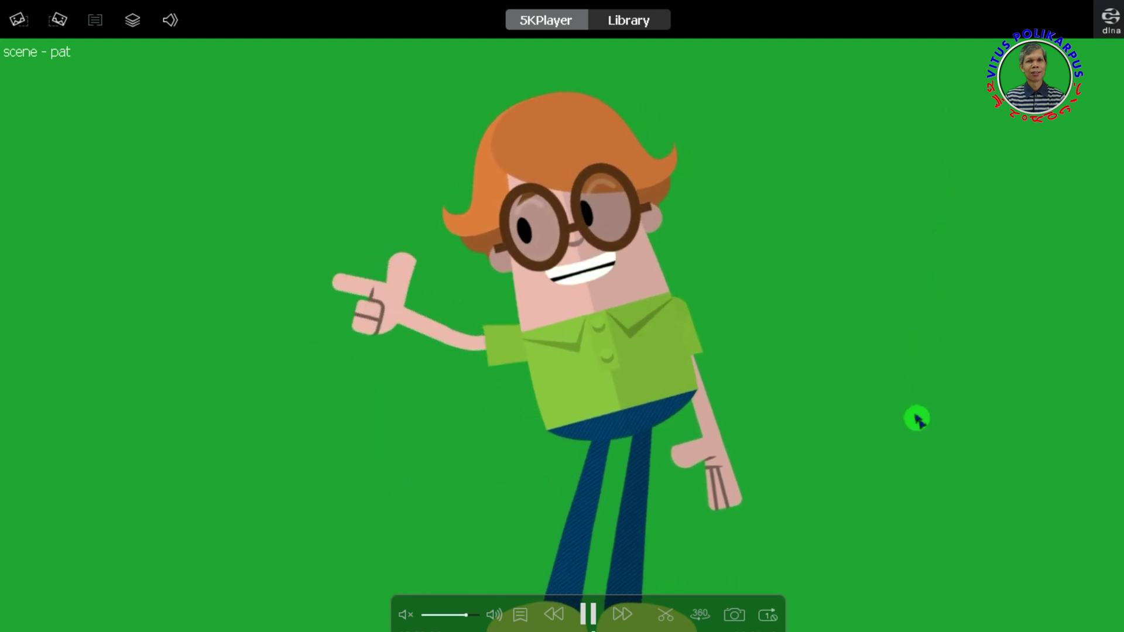
pyautogui.click(591, 620)
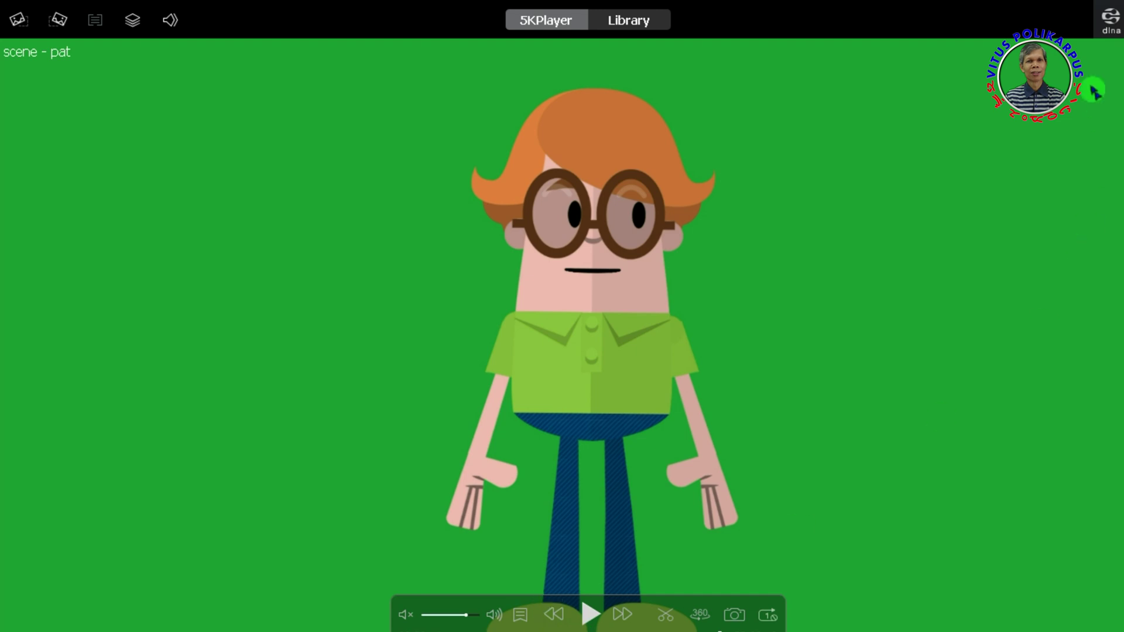
pyautogui.click(1110, 36)
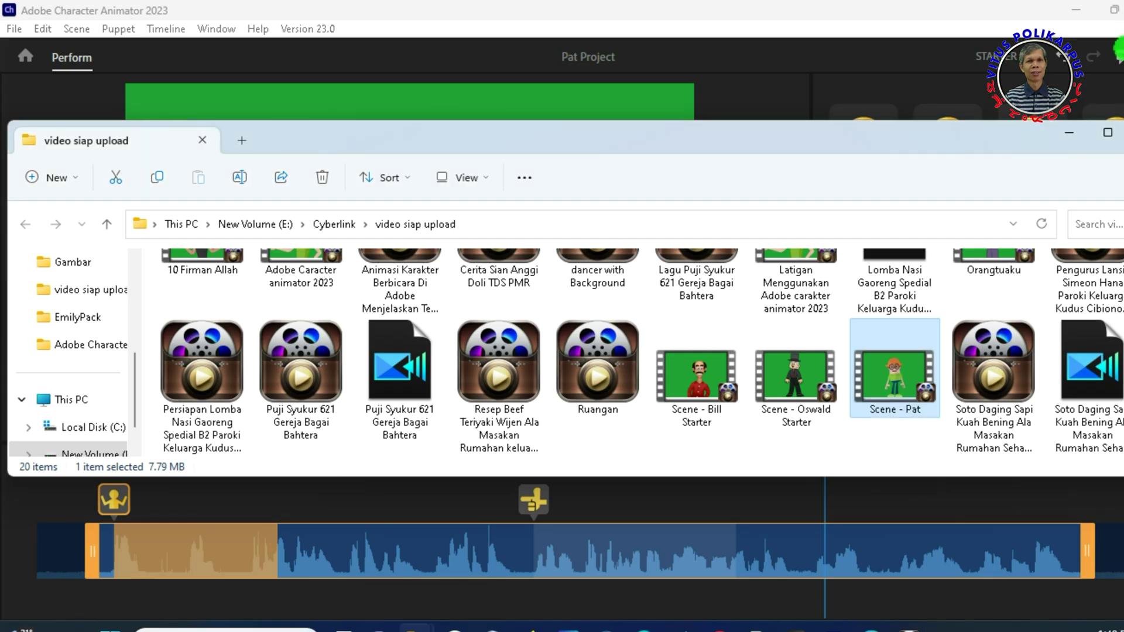
pyautogui.click(1069, 135)
# Step: Return to the home screen and look through the starter puppets offered there
pyautogui.click(25, 56)
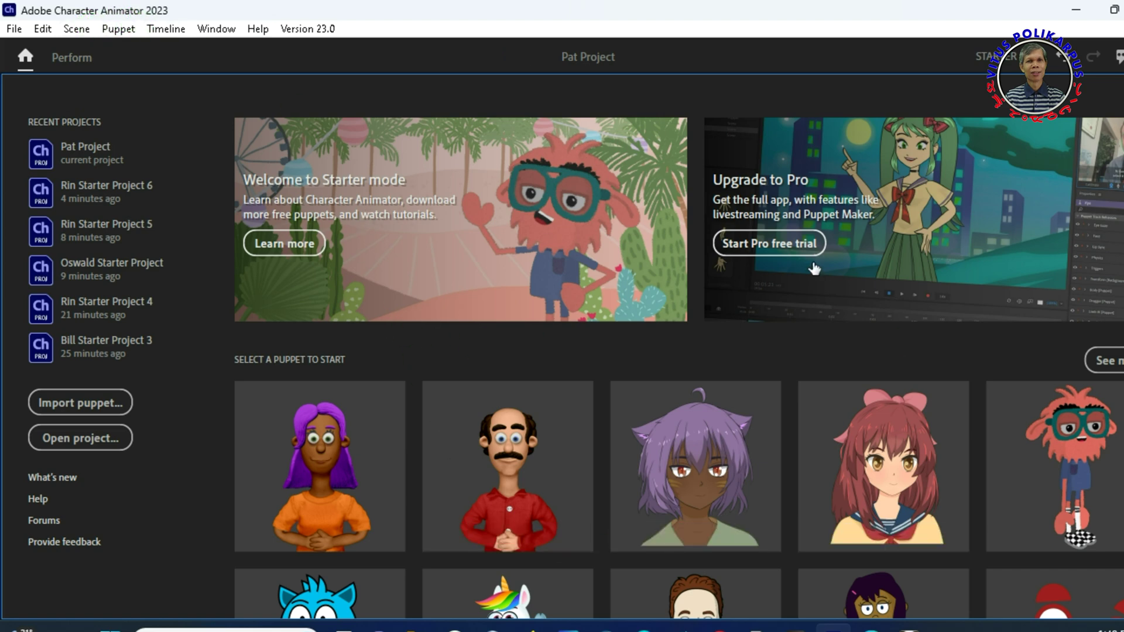
pyautogui.scroll(-5, 707, 441)
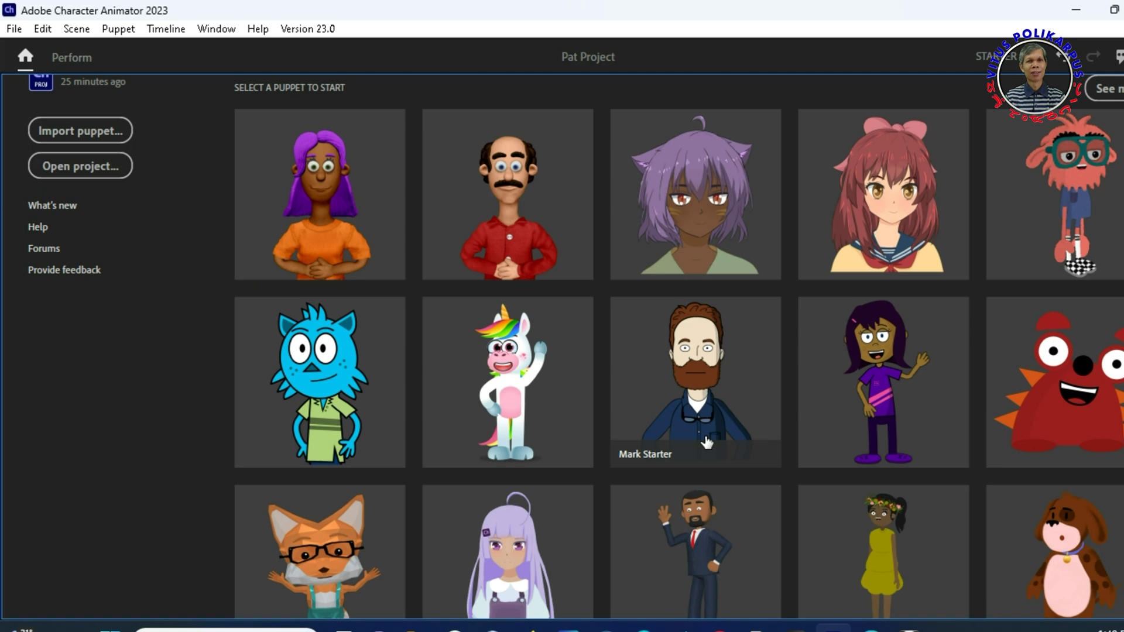
pyautogui.scroll(5, 706, 441)
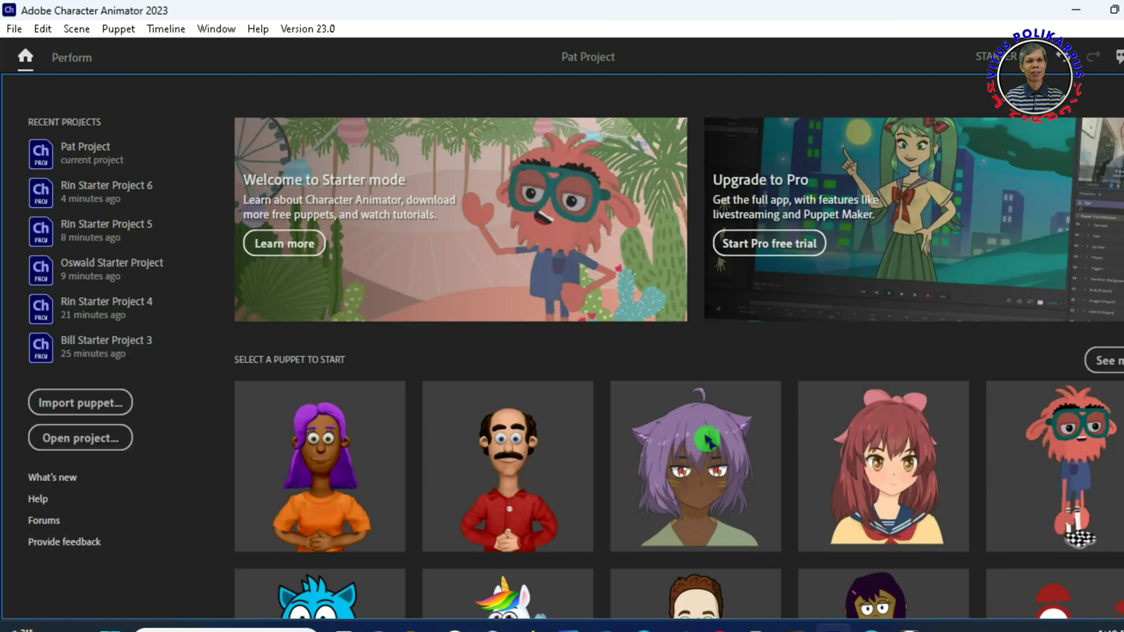
pyautogui.scroll(-5, 707, 441)
pyautogui.scroll(5, 640, 413)
pyautogui.scroll(-15, 648, 404)
pyautogui.scroll(20, 755, 492)
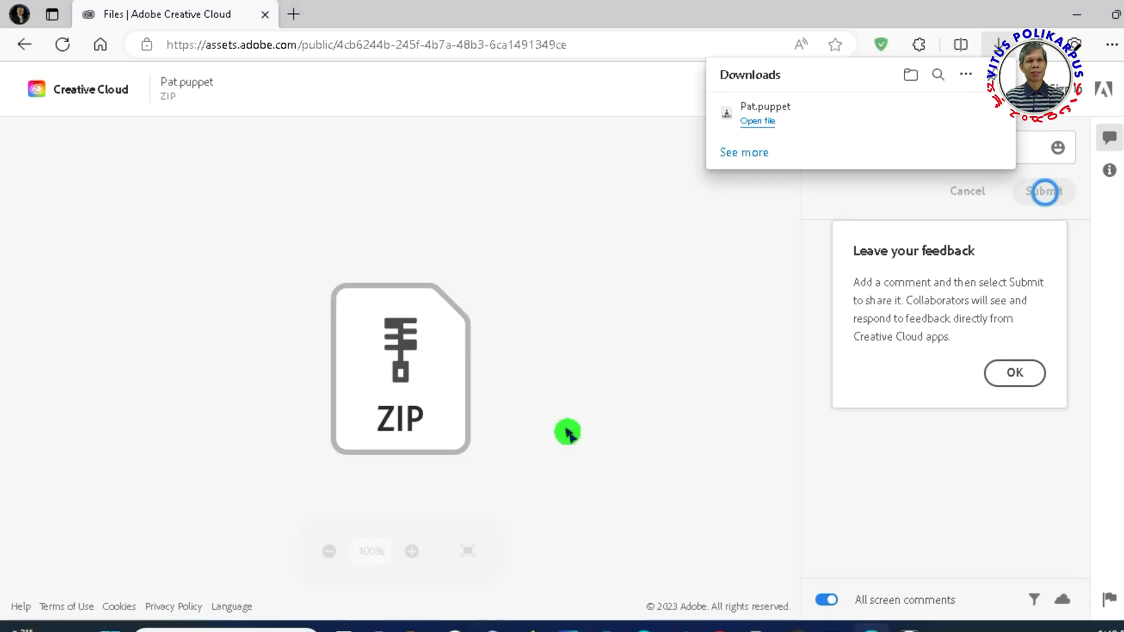
# Step: Go back to the Starter mode page in the browser, look through its downloadable puppets, and return to Character Animator
pyautogui.click(24, 45)
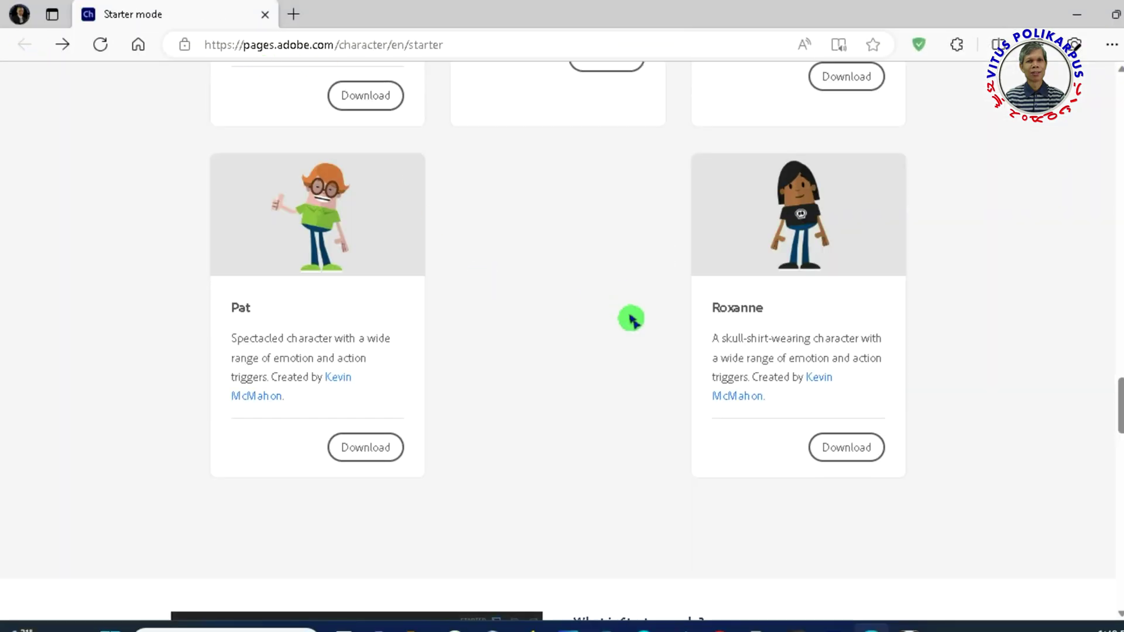
pyautogui.scroll(8, 656, 351)
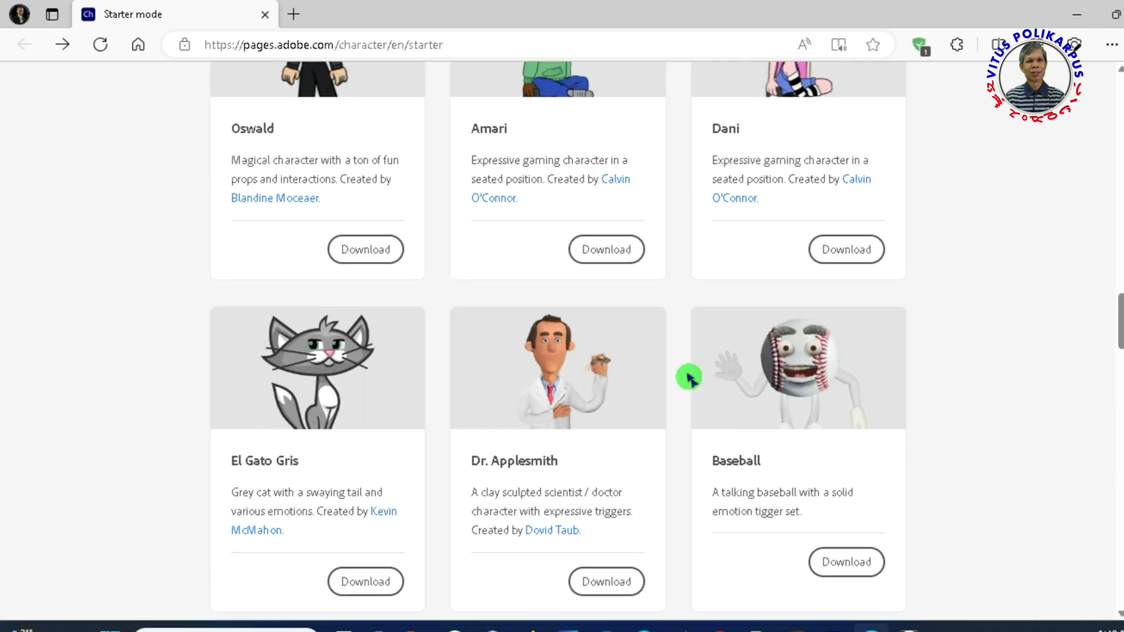
pyautogui.scroll(7, 690, 377)
pyautogui.moveTo(871, 626)
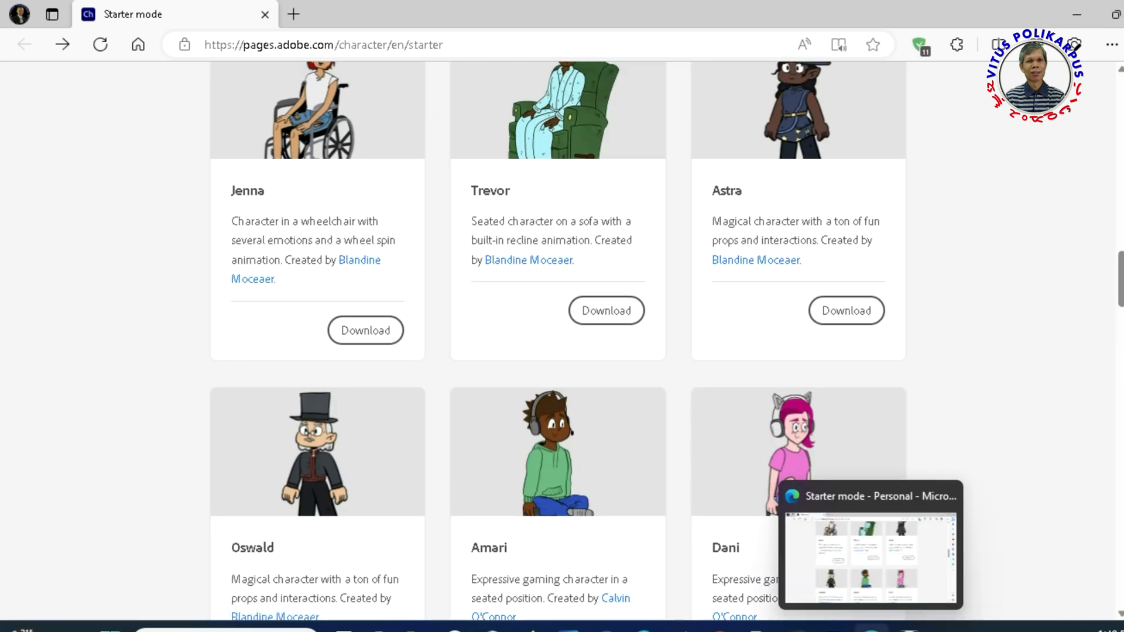
pyautogui.moveTo(908, 626)
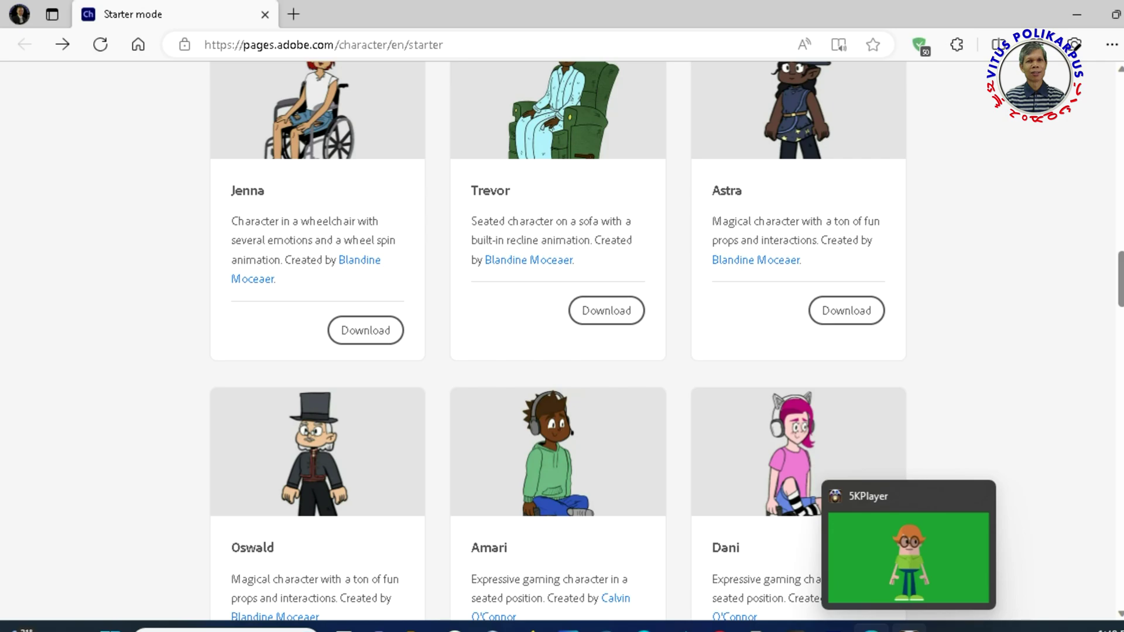
pyautogui.click(833, 626)
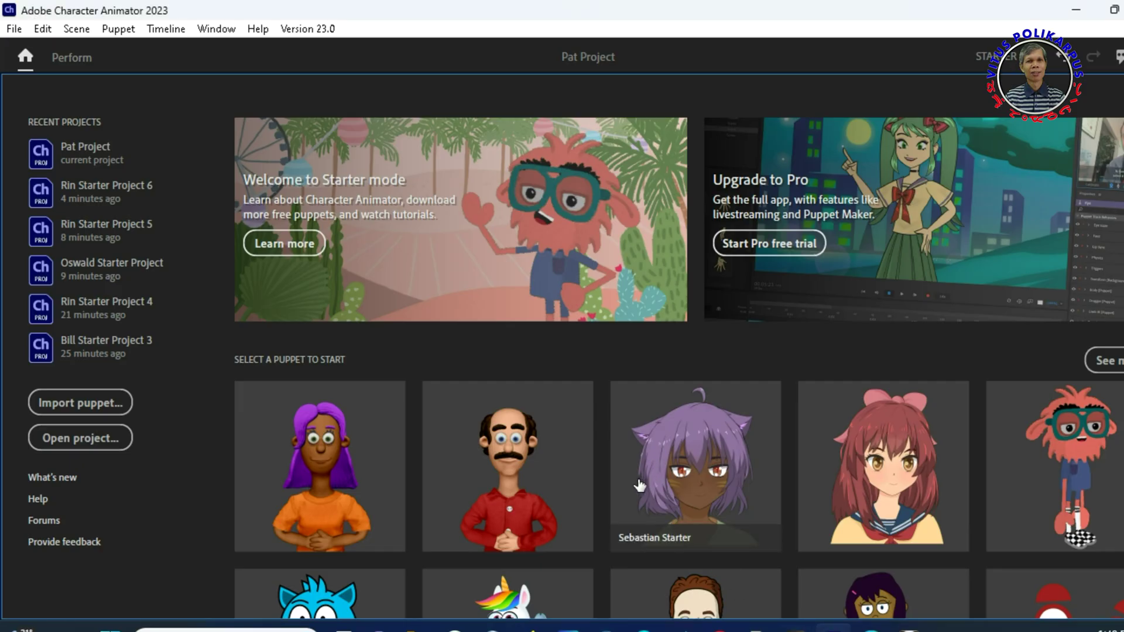
pyautogui.click(64, 100)
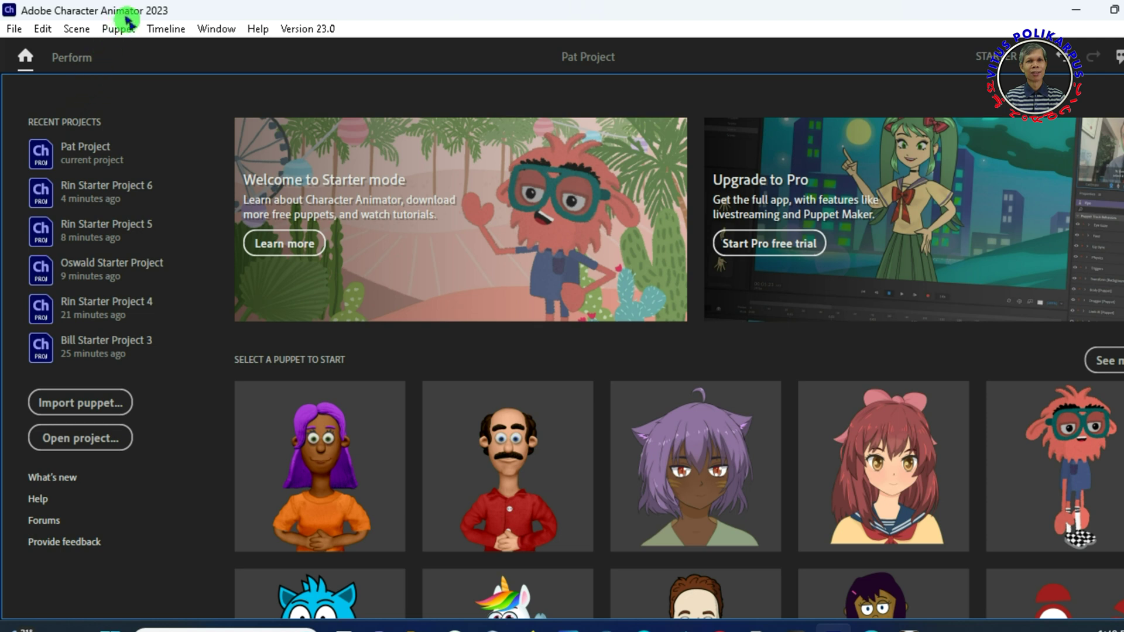
pyautogui.click(417, 412)
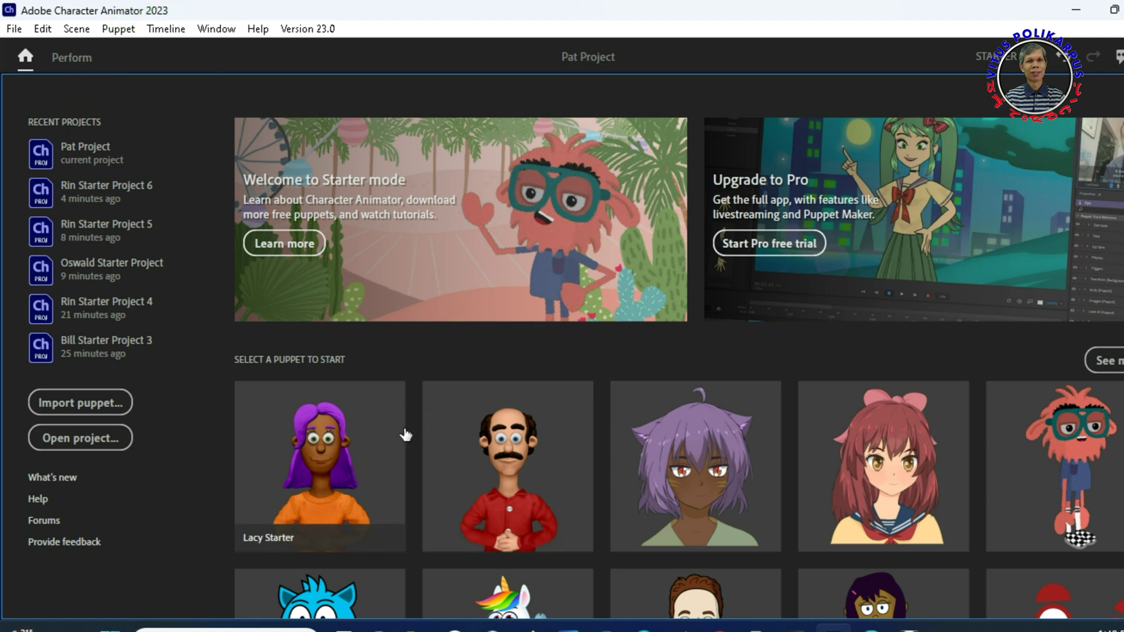
pyautogui.click(414, 433)
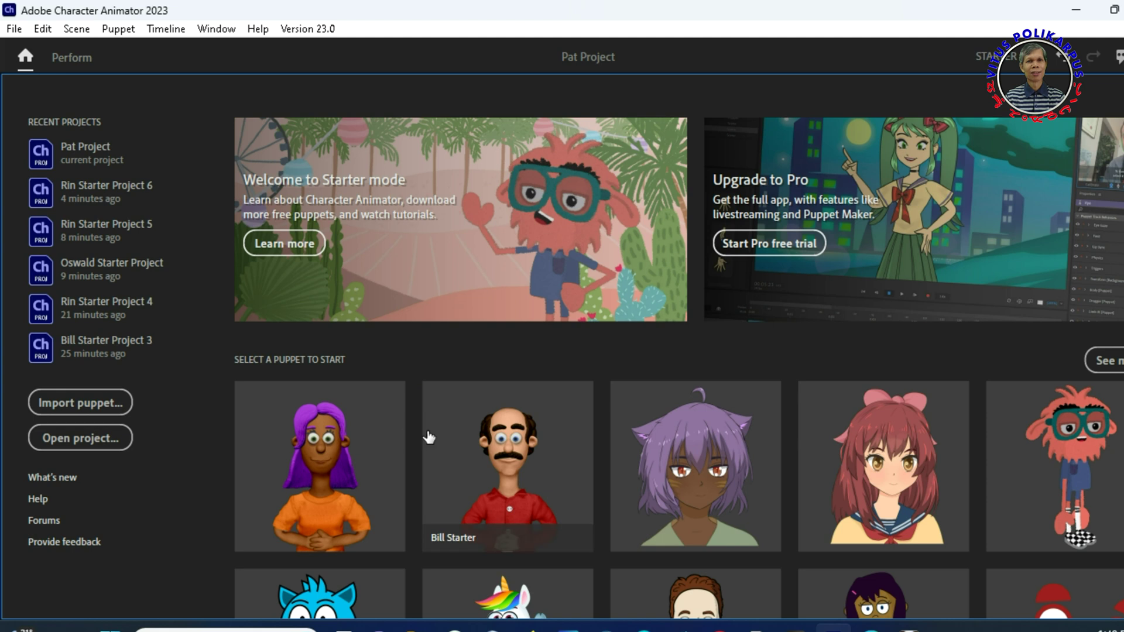